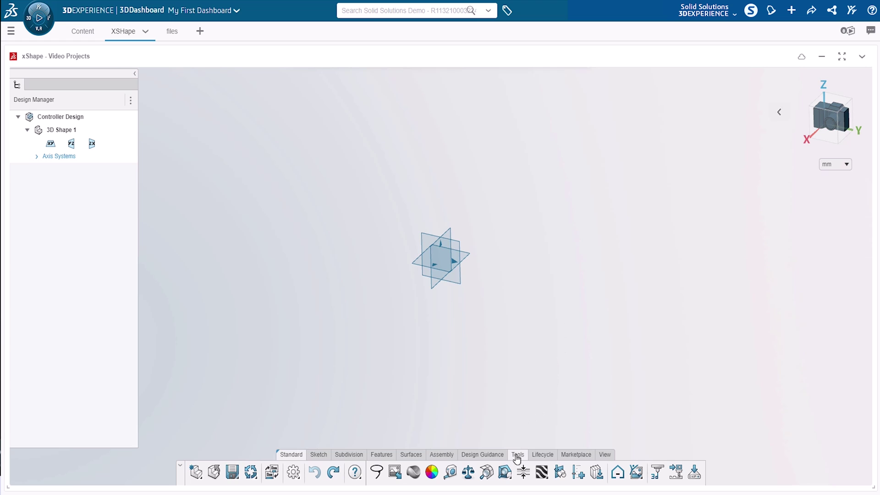
# - Insert the Controller Image picture on the yz plane with 0 mm offset and 0 deg angle
pyautogui.click(394, 473)
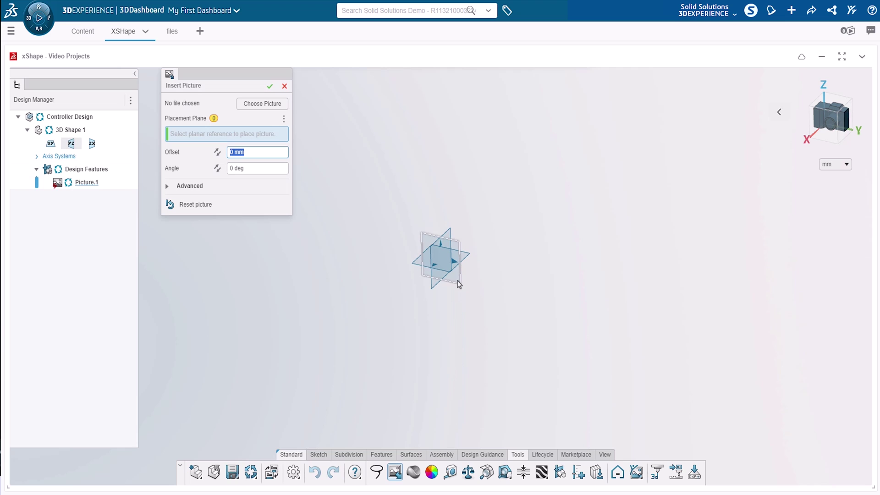
pyautogui.click(459, 283)
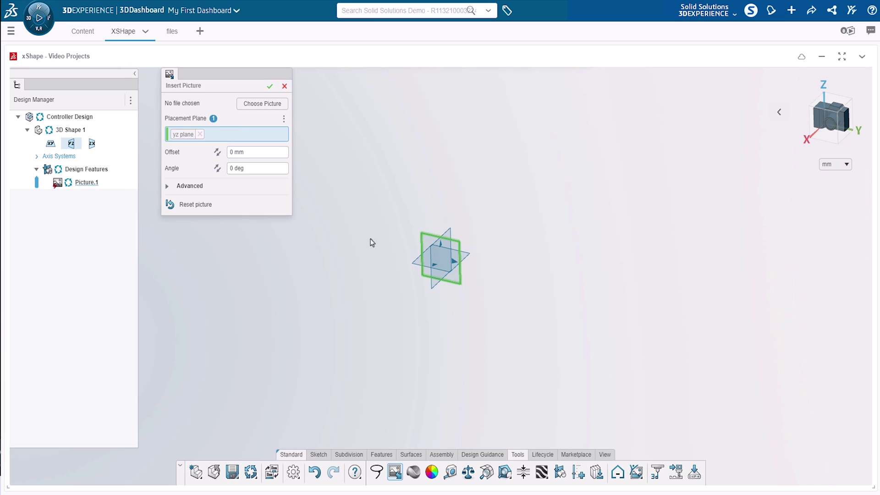
pyautogui.click(270, 105)
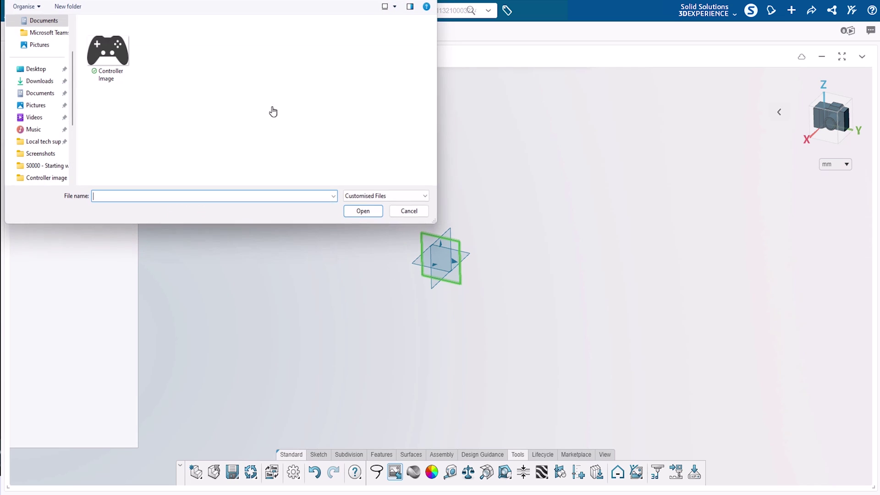
pyautogui.click(116, 59)
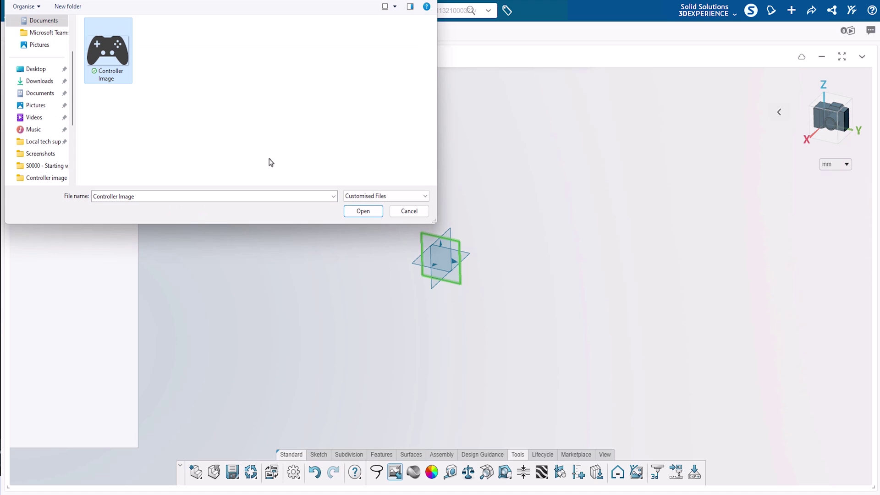
pyautogui.click(354, 211)
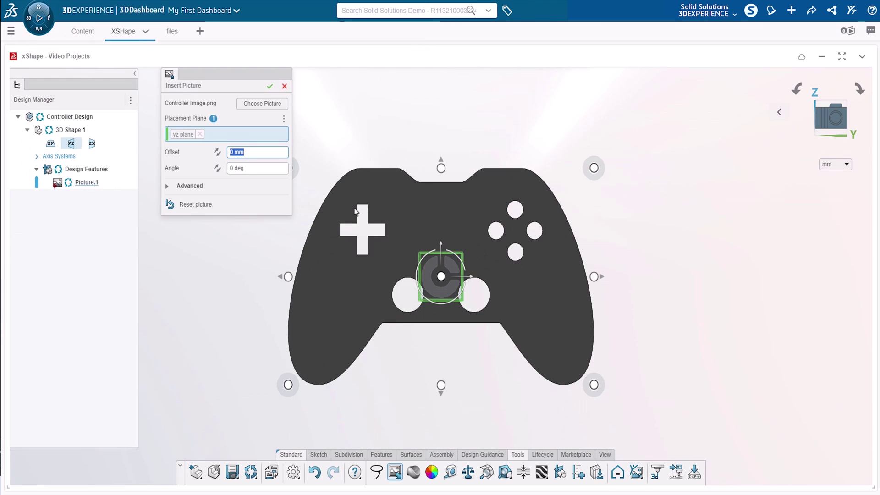
pyautogui.click(169, 187)
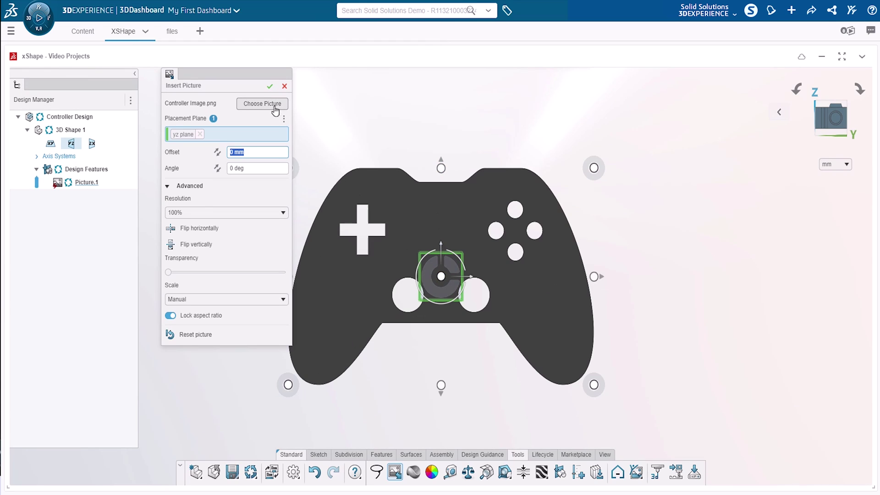
pyautogui.click(269, 86)
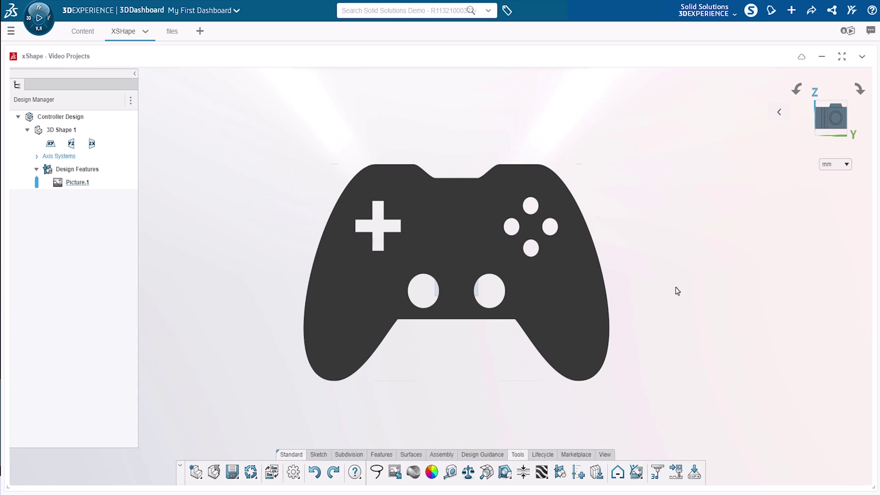
# - Create a Box subdivision primitive with Scale by Bounding Box enabled, keeping 626 mm along X, Y and Z
pyautogui.click(347, 455)
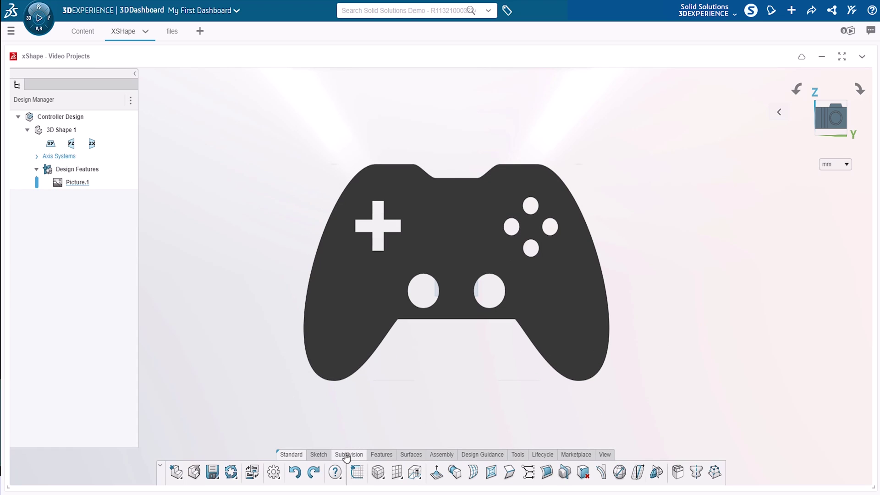
pyautogui.click(383, 481)
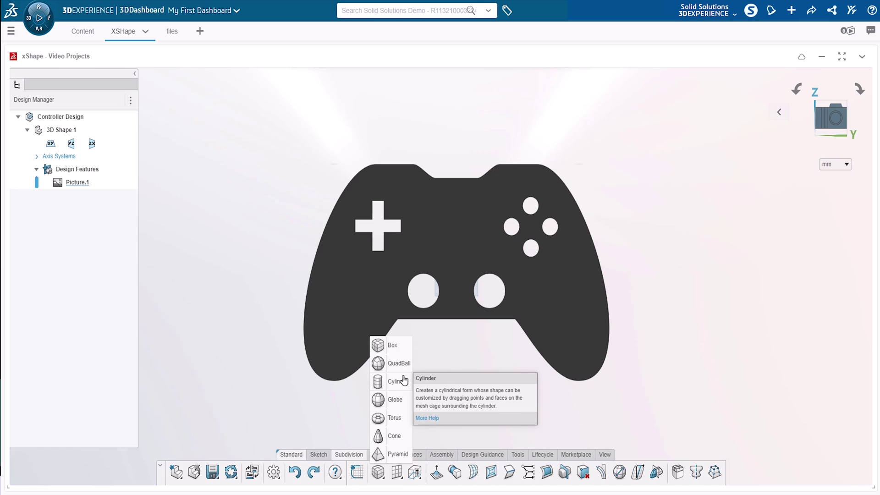
pyautogui.click(392, 347)
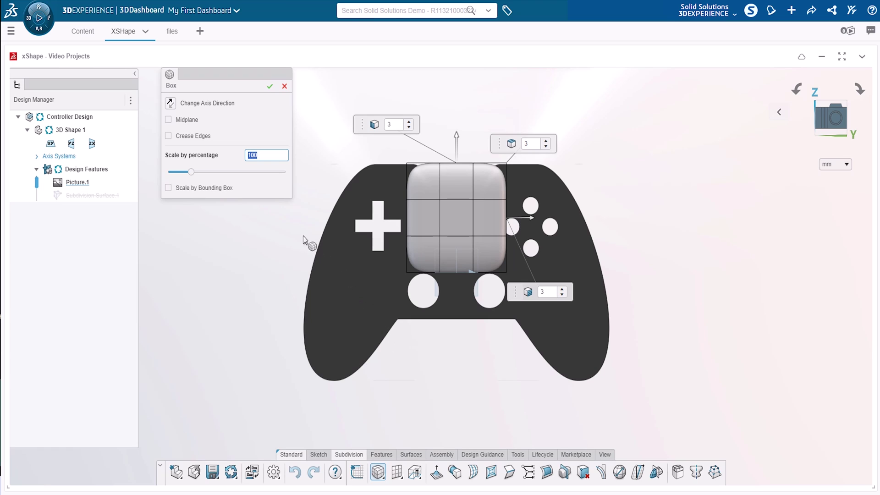
pyautogui.click(242, 188)
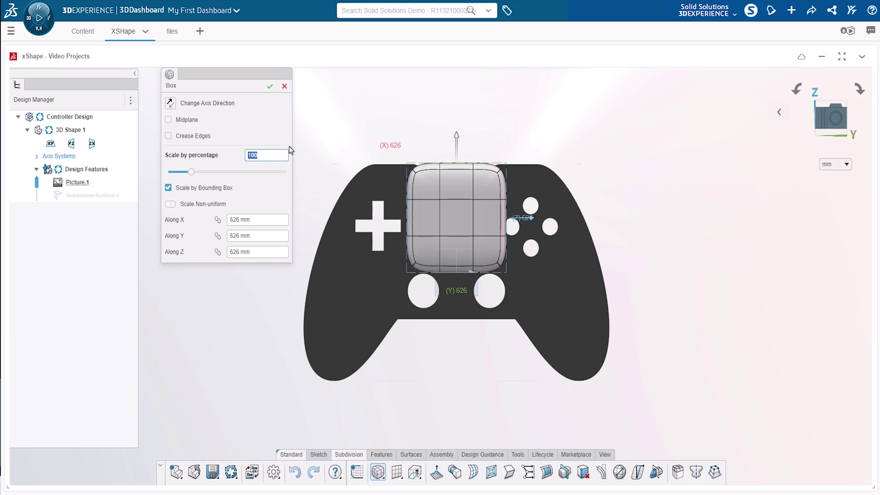
pyautogui.click(270, 86)
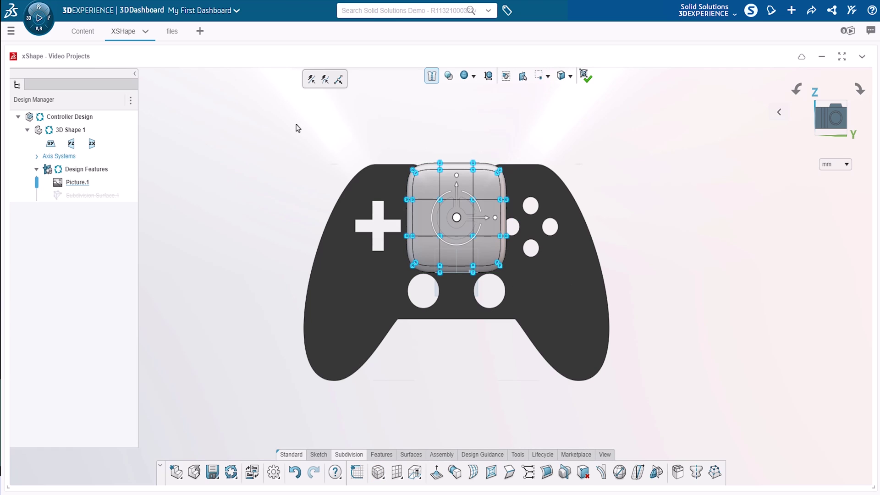
# - Inspect the box against the controller picture, testing selection of the whole cage, a single edge and a single vertex
pyautogui.keyDown('ctrl'); pyautogui.moveTo(243, 118); pyautogui.dragTo(276, 89, button='middle'); pyautogui.keyUp('ctrl')
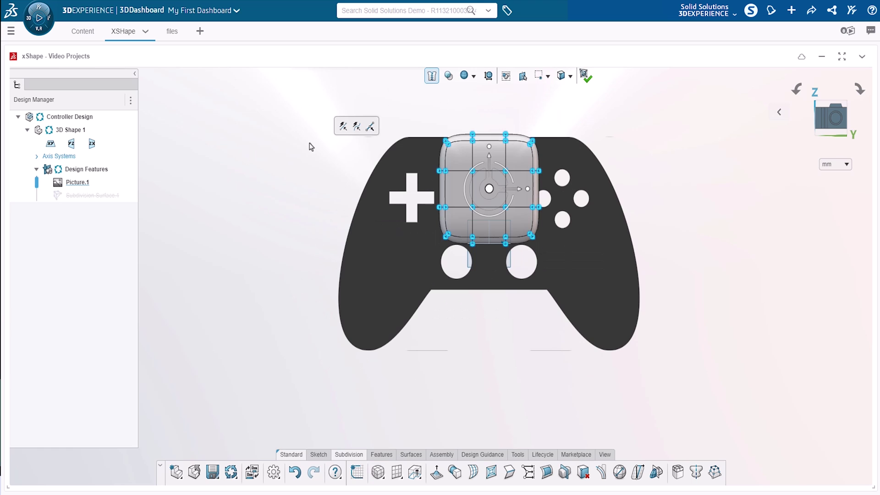
pyautogui.moveTo(725, 134); pyautogui.dragTo(683, 183, button='middle')
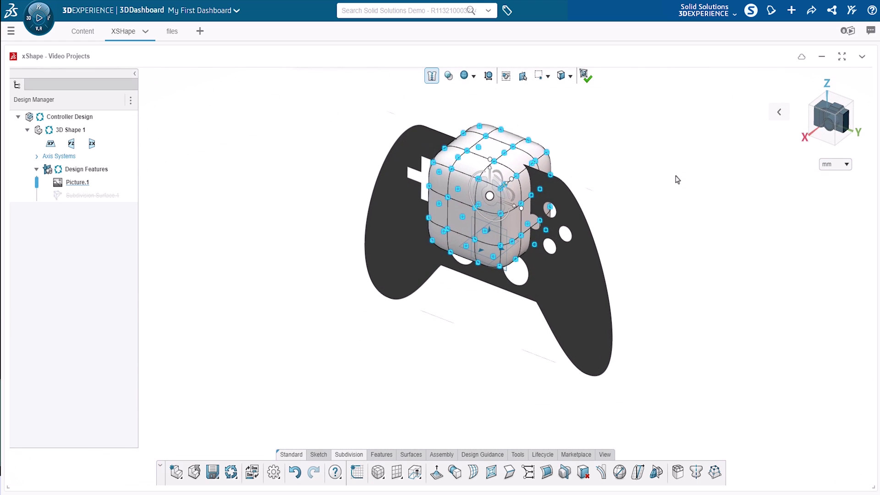
pyautogui.click(676, 176)
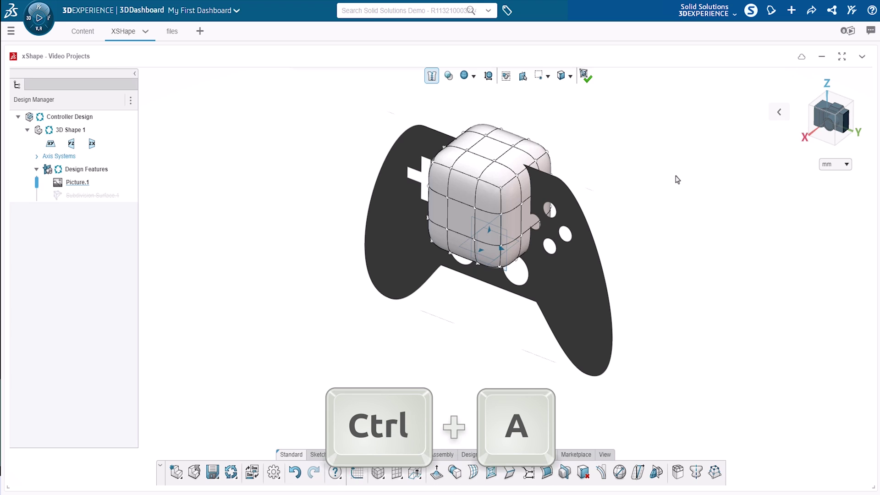
pyautogui.hotkey('ctrl', 'a')
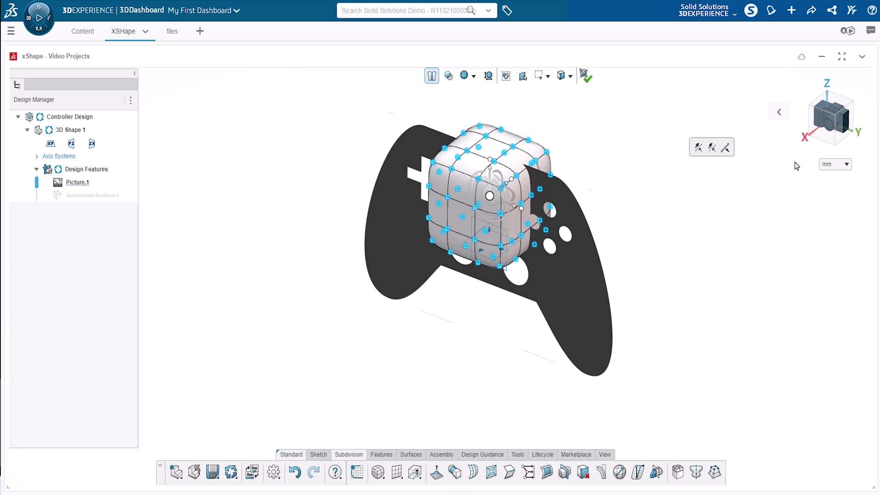
pyautogui.click(817, 137)
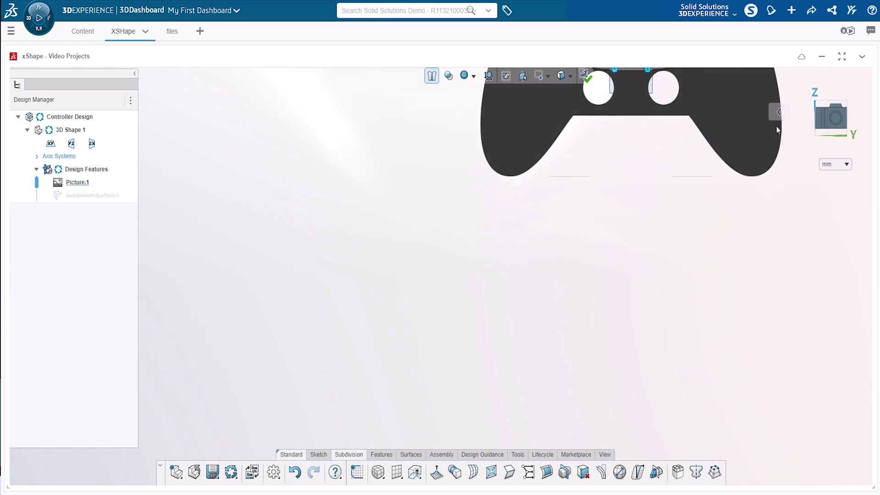
pyautogui.scroll(5, 564, 139)
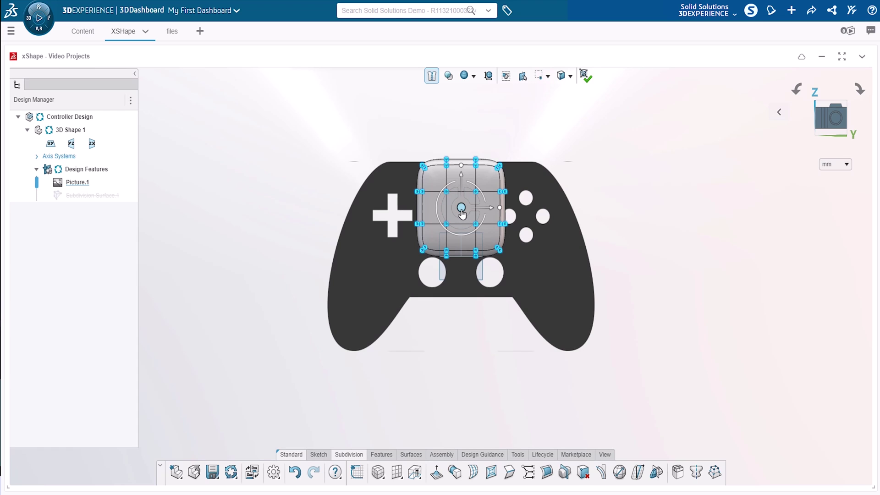
pyautogui.click(581, 144)
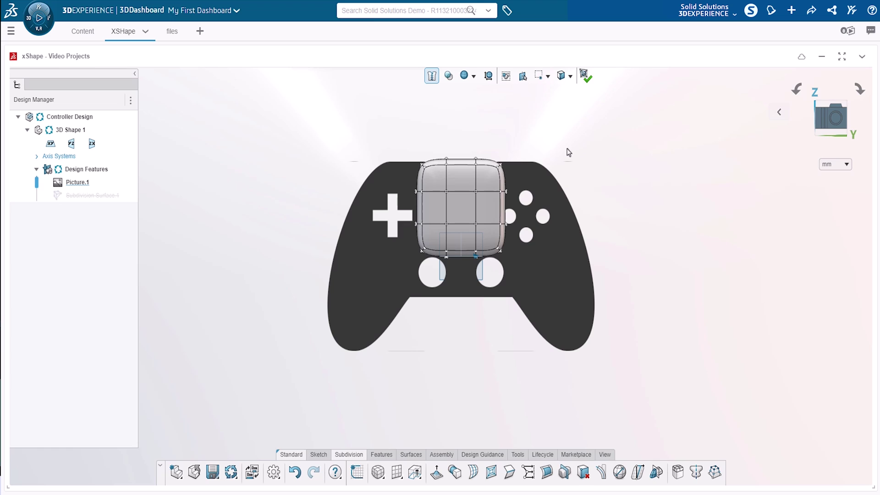
pyautogui.click(446, 180)
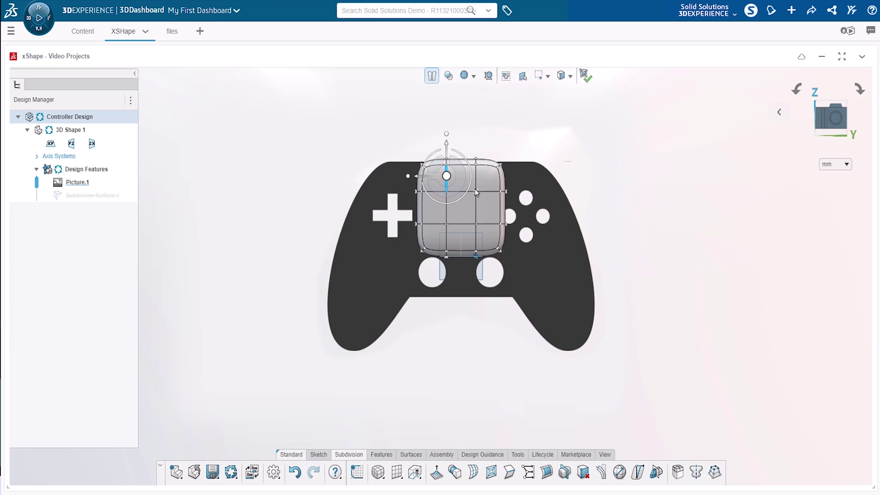
pyautogui.click(476, 192)
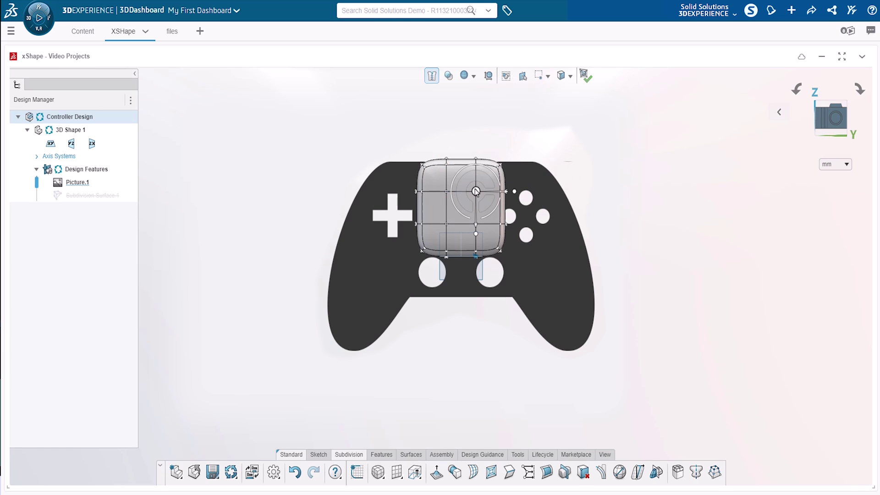
# - Select the whole box cage, then scale it in width and height and lower it to cover the controller's central body
pyautogui.click(528, 131)
pyautogui.hotkey('ctrl', 'a')
pyautogui.moveTo(530, 132); pyautogui.dragTo(686, 138, button='middle')
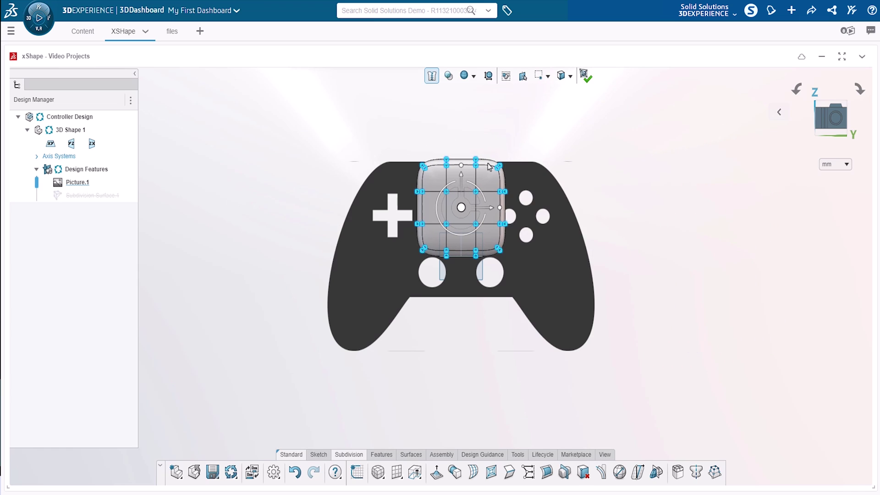
pyautogui.moveTo(501, 209); pyautogui.dragTo(553, 215)
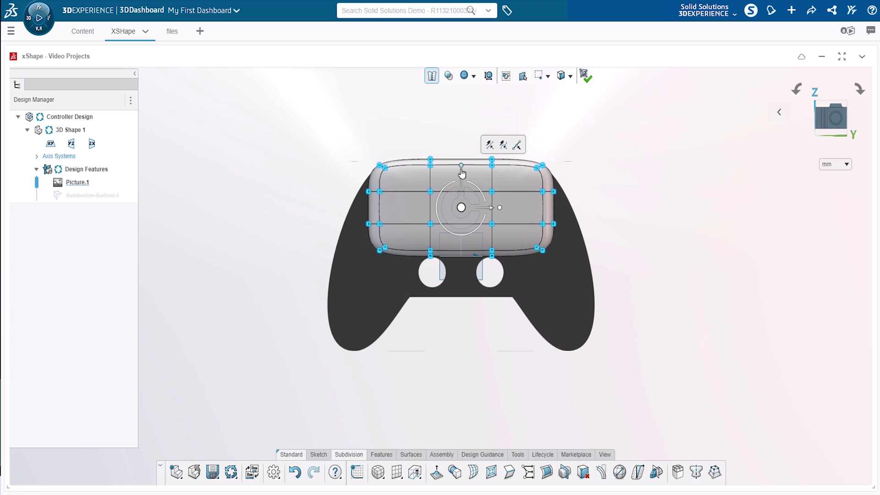
pyautogui.moveTo(462, 173); pyautogui.dragTo(479, 206)
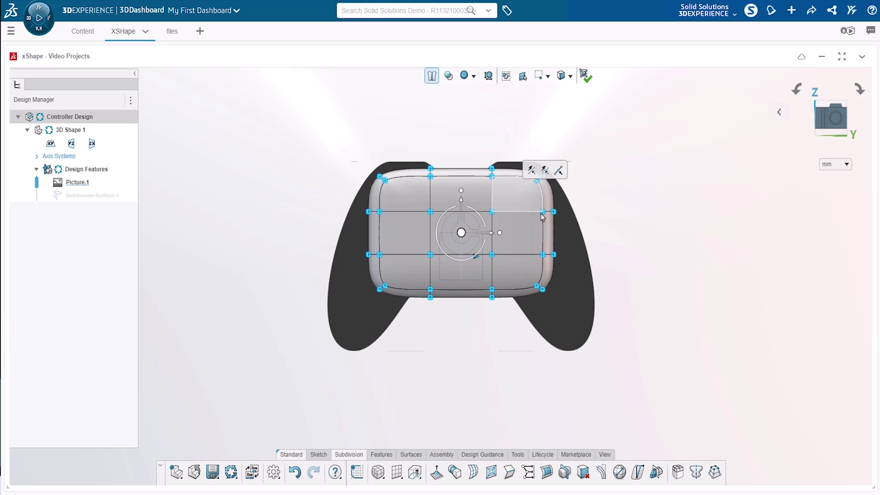
pyautogui.moveTo(510, 240); pyautogui.dragTo(510, 234)
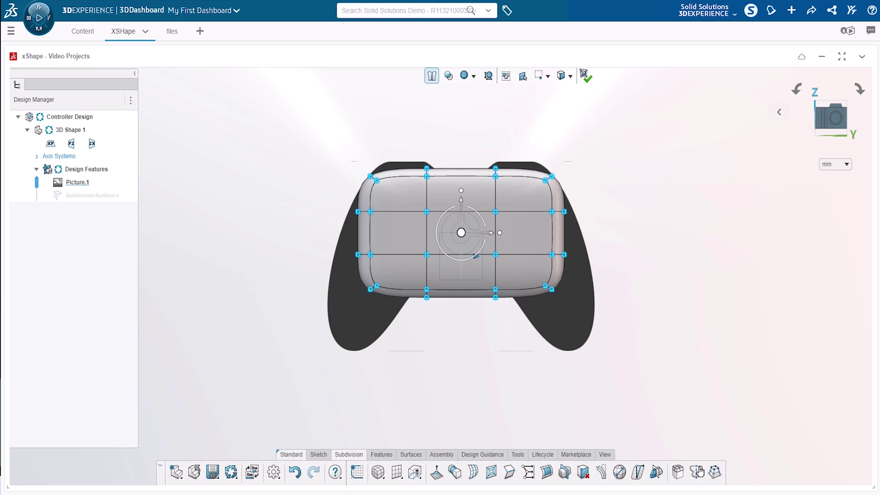
# - Apply symmetry to the subdivision surface about the zx plane
pyautogui.click(696, 473)
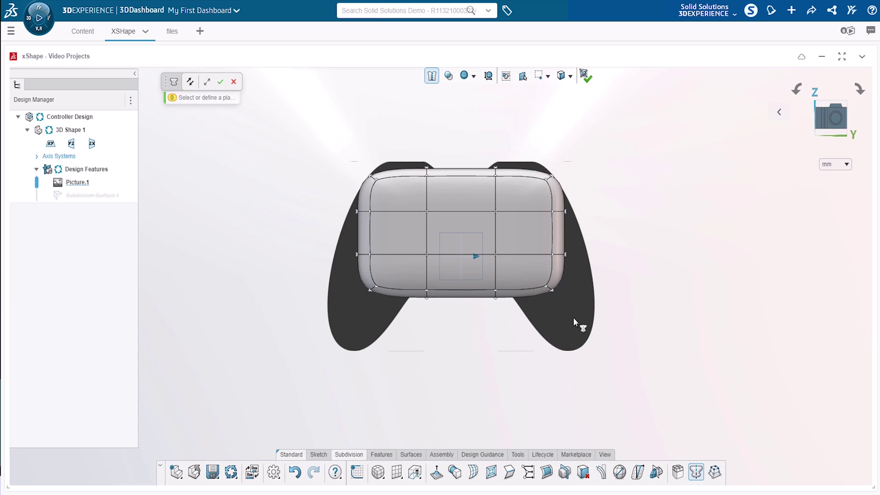
pyautogui.click(461, 246)
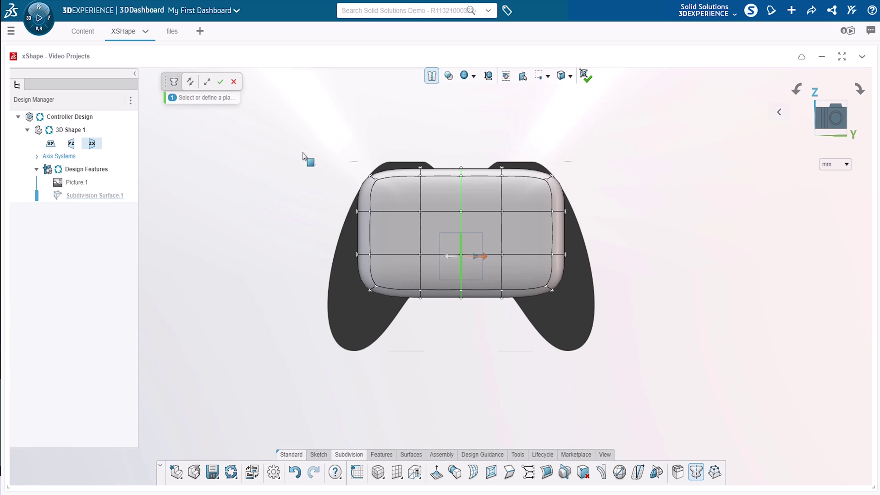
pyautogui.click(221, 83)
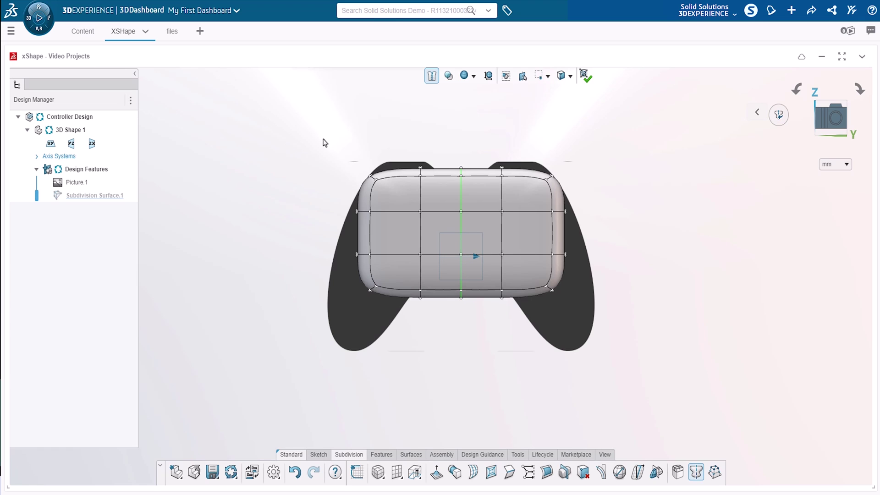
# - Select the cage points along one side of the box and reposition them outward to follow the controller's slanted outline
pyautogui.moveTo(323, 138); pyautogui.dragTo(390, 326)
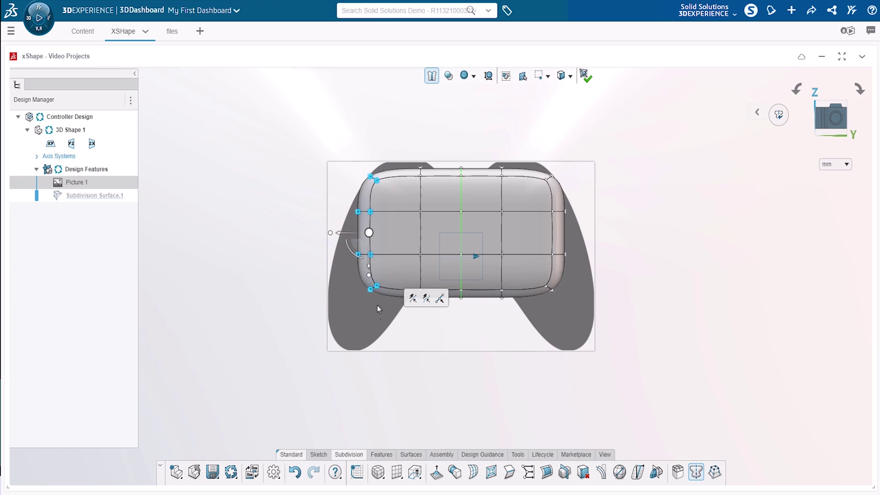
pyautogui.moveTo(352, 257); pyautogui.dragTo(343, 243)
pyautogui.click(283, 220)
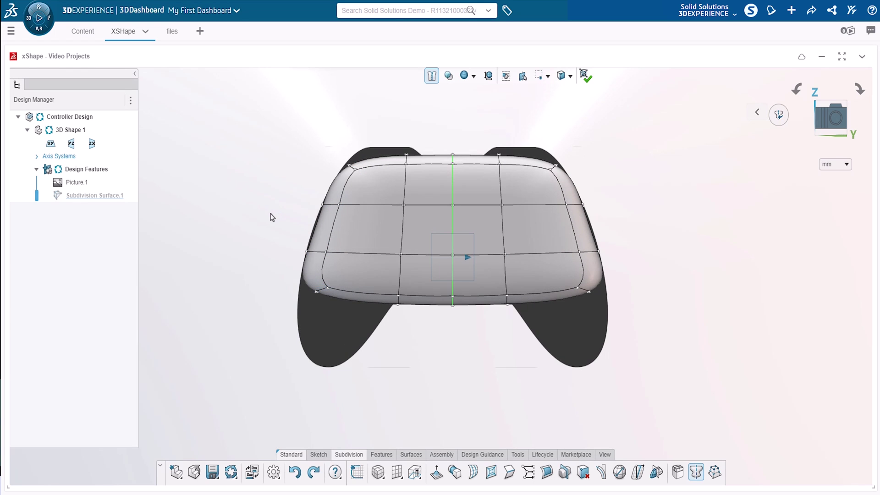
# - Test edge-loop selection on horizontal and vertical loops of the subdivision body, then clear the selection
pyautogui.moveTo(275, 215); pyautogui.dragTo(301, 246, button='middle')
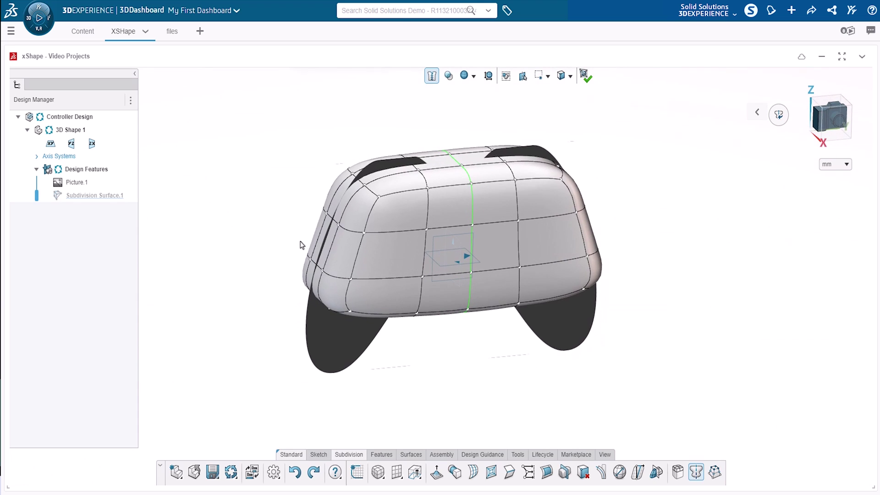
pyautogui.doubleClick(386, 232)
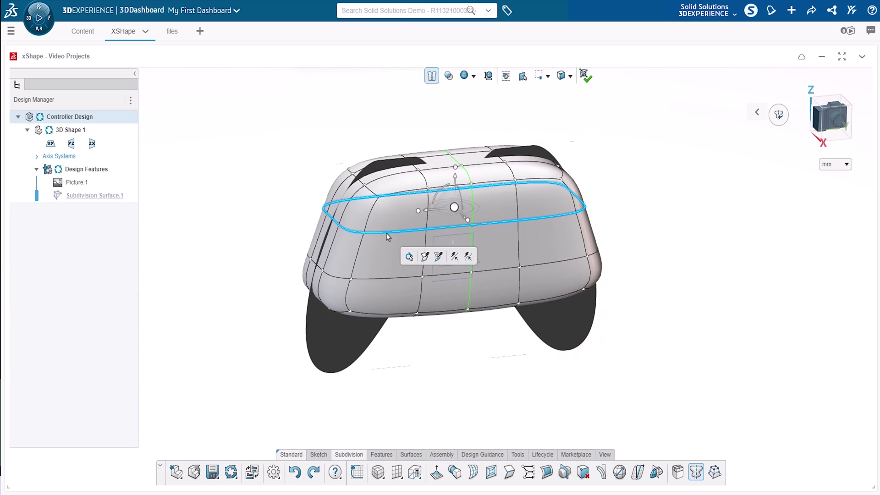
pyautogui.doubleClick(390, 279)
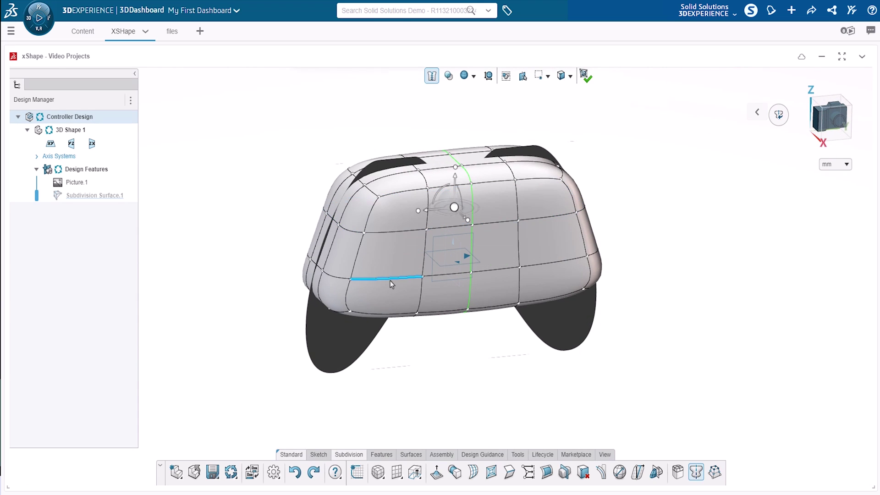
pyautogui.click(517, 210)
pyautogui.doubleClick(516, 211)
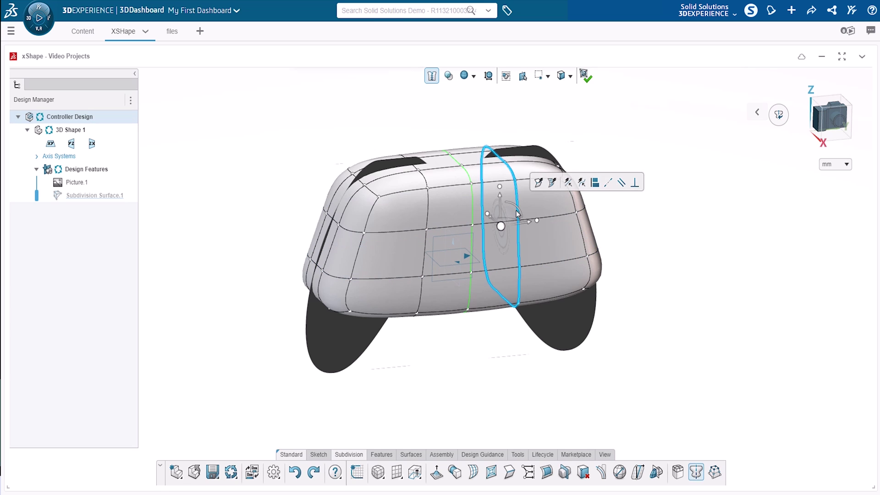
pyautogui.click(287, 180)
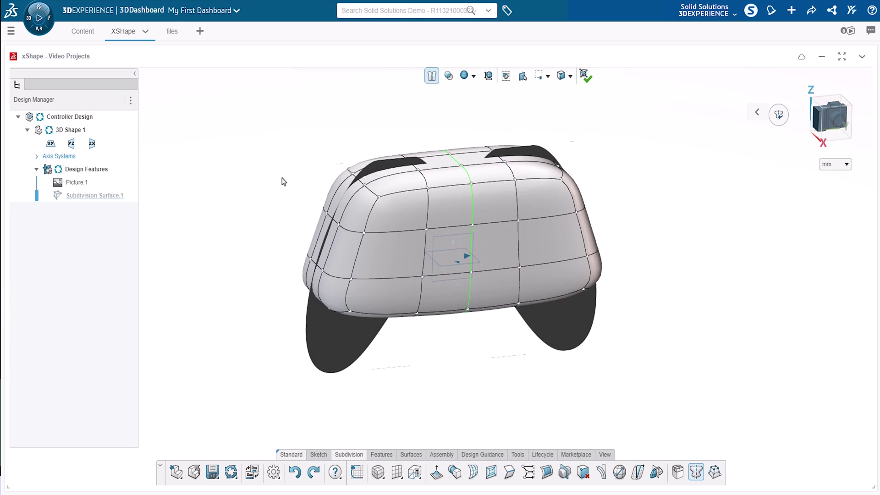
# - Delete two neighbouring edge loops that run lengthwise around the side thickness of the subdivision body
pyautogui.moveTo(281, 178); pyautogui.dragTo(330, 193, button='middle')
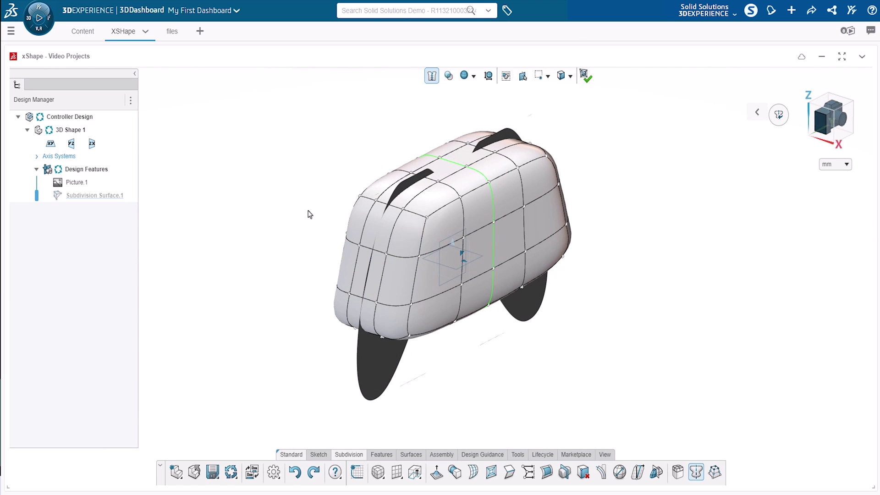
pyautogui.doubleClick(393, 246)
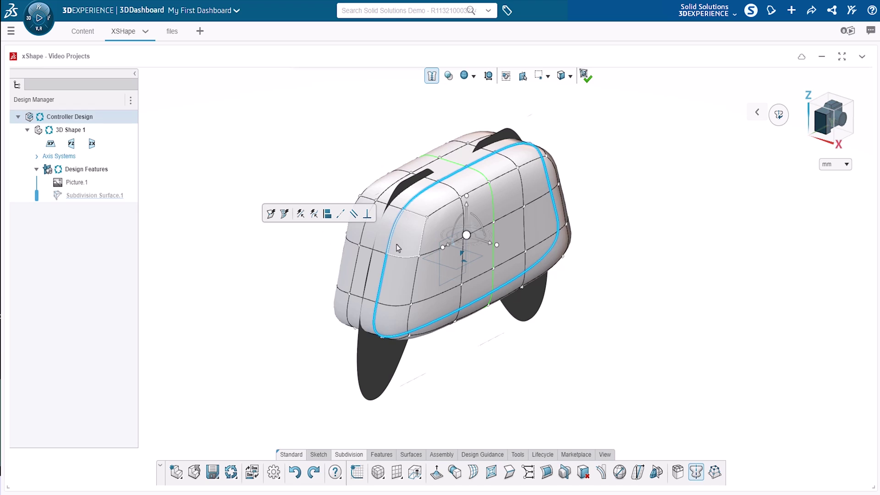
pyautogui.doubleClick(362, 238)
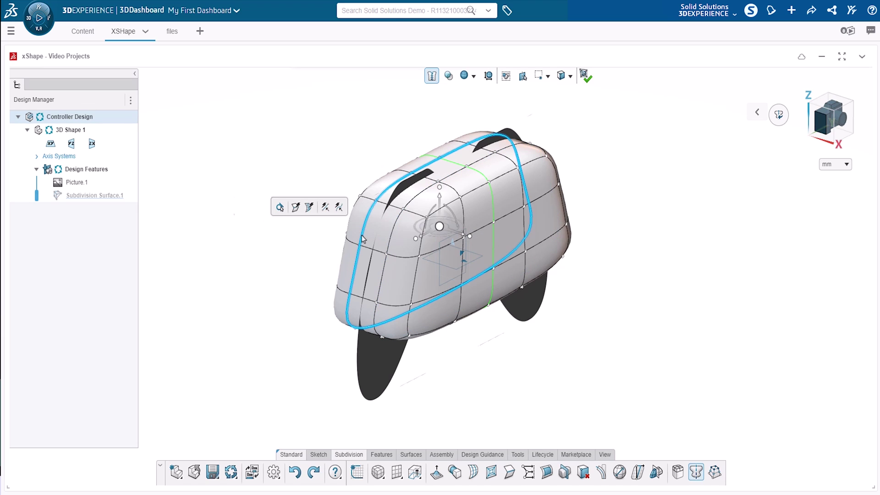
pyautogui.click(324, 242)
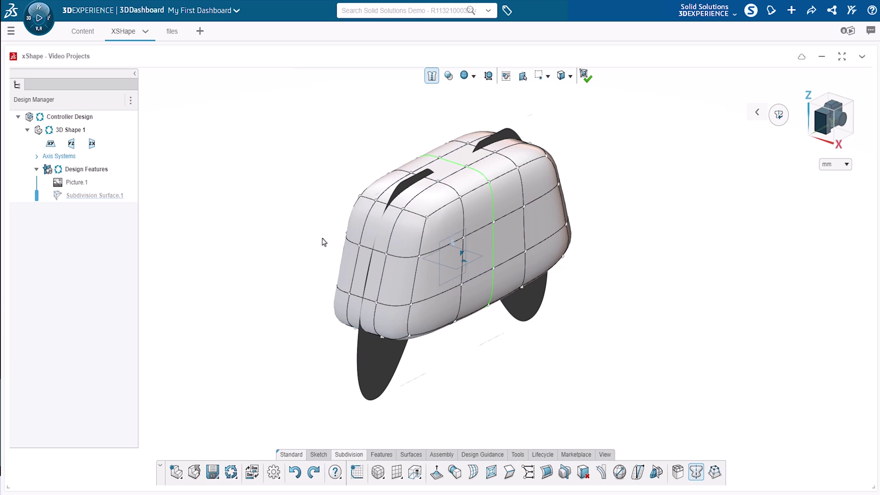
pyautogui.doubleClick(391, 240)
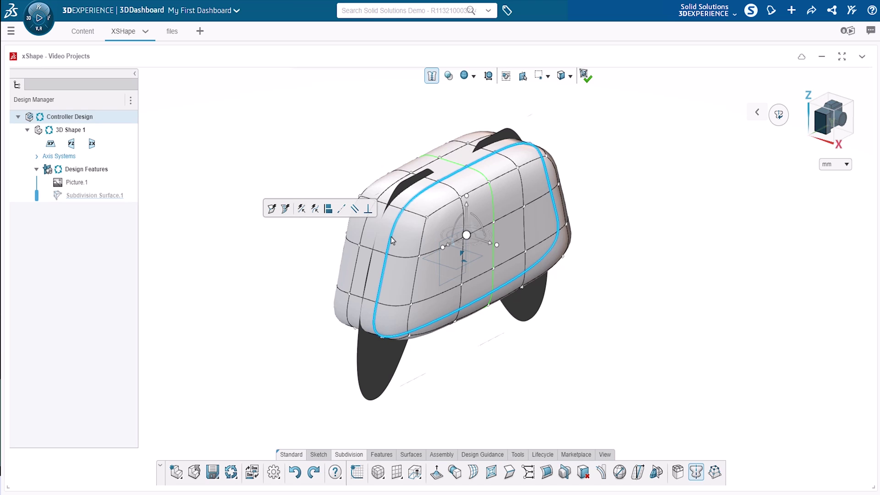
pyautogui.press('Delete')
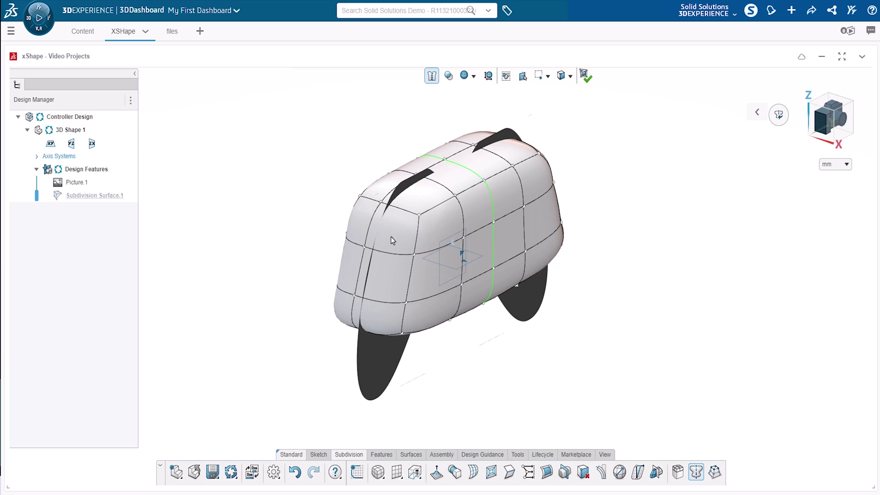
pyautogui.doubleClick(369, 234)
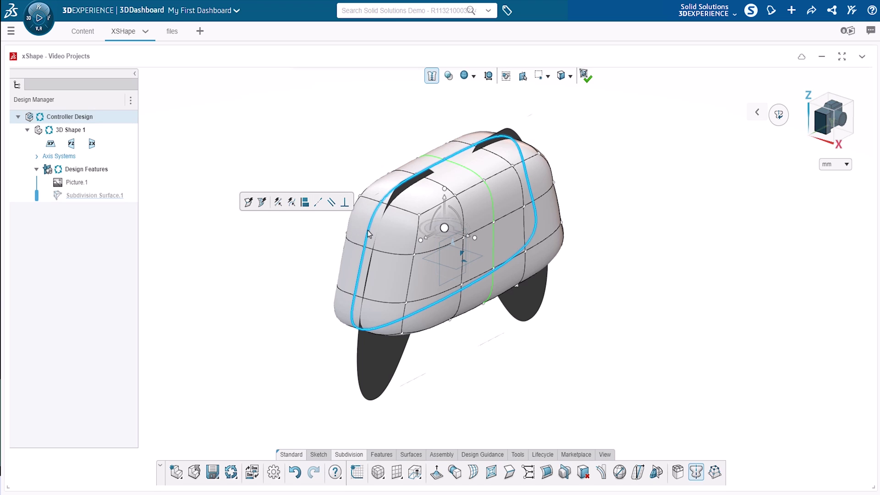
pyautogui.press('Delete')
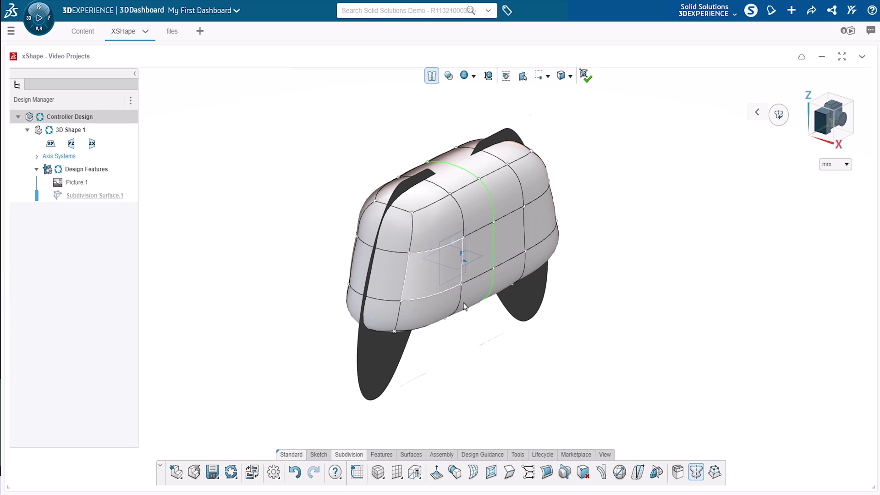
# - Extrude the outer face on the body's underside downward to form the symmetric controller grips
pyautogui.moveTo(555, 383); pyautogui.dragTo(462, 238, button='middle')
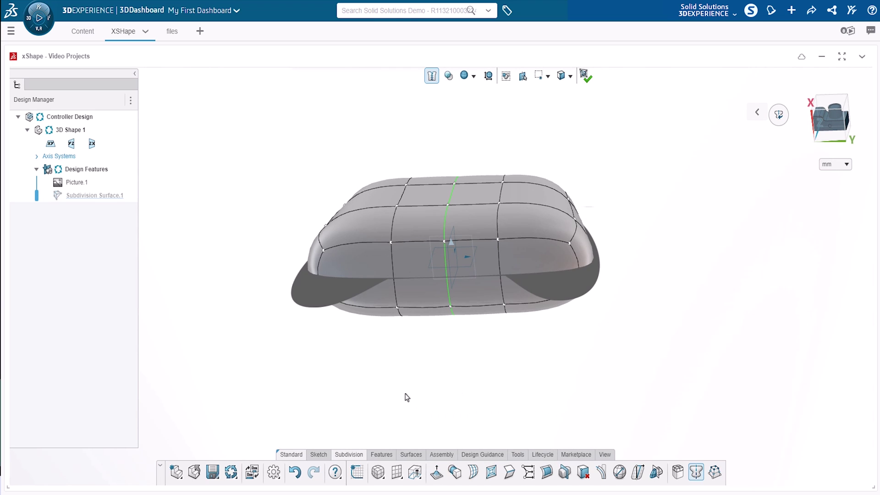
pyautogui.click(370, 274)
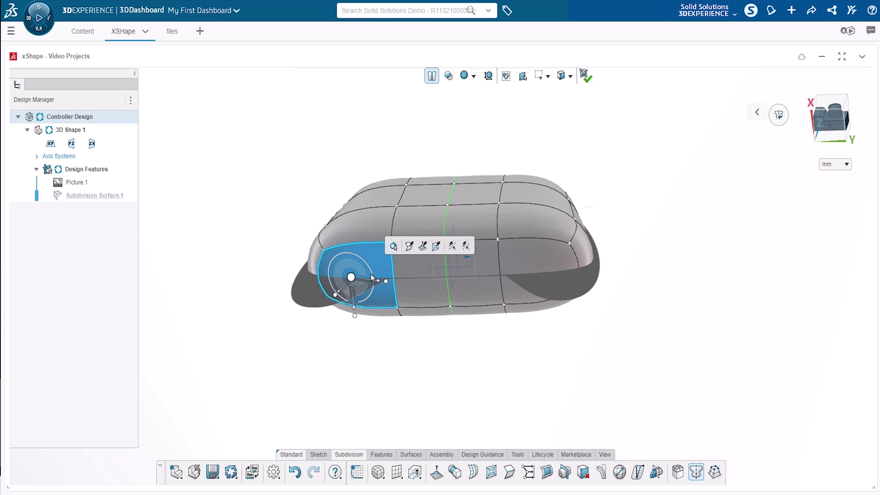
pyautogui.click(422, 247)
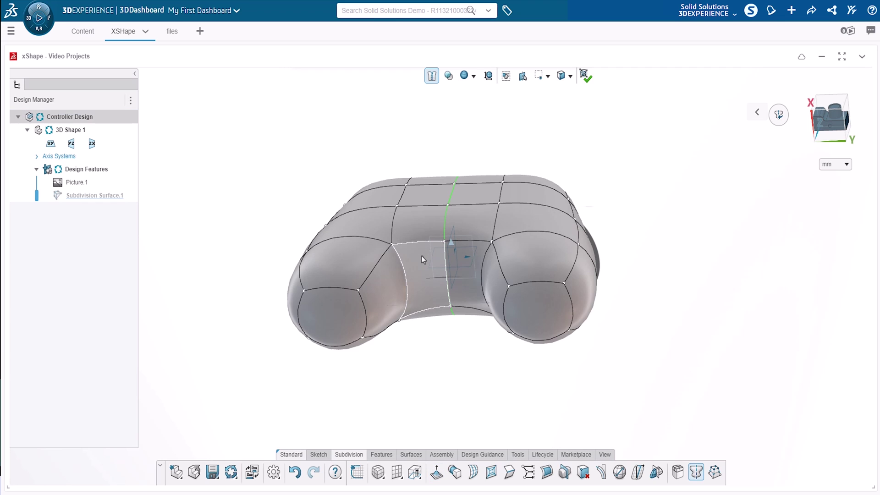
pyautogui.click(448, 351)
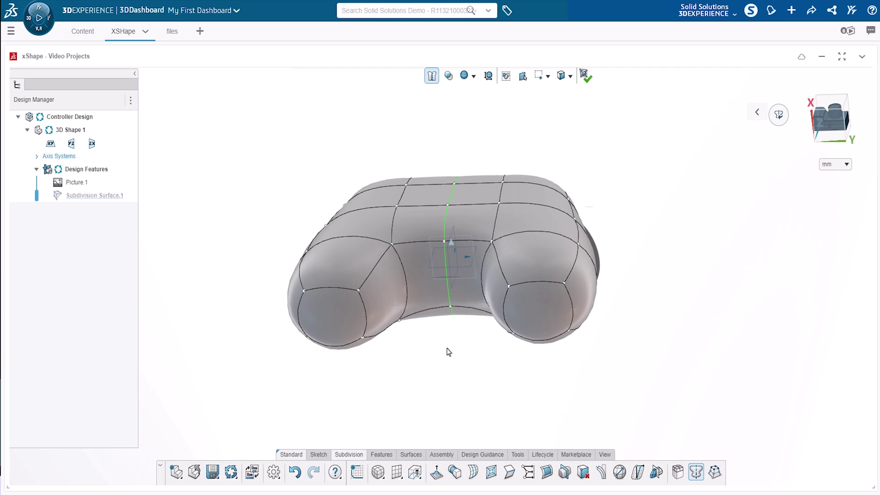
pyautogui.moveTo(448, 352); pyautogui.dragTo(459, 443, button='middle')
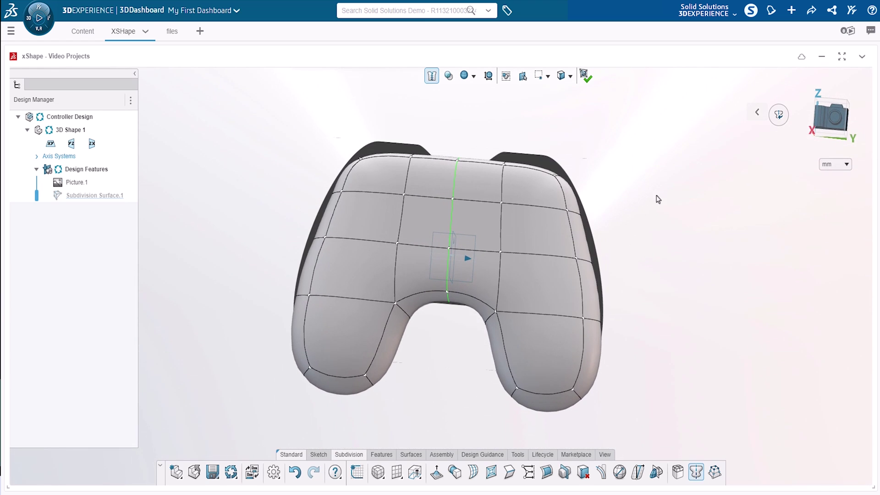
# - Extrude the outer face on the body's upper side upward to form the symmetric shoulder lobes
pyautogui.moveTo(656, 197); pyautogui.dragTo(642, 278, button='middle')
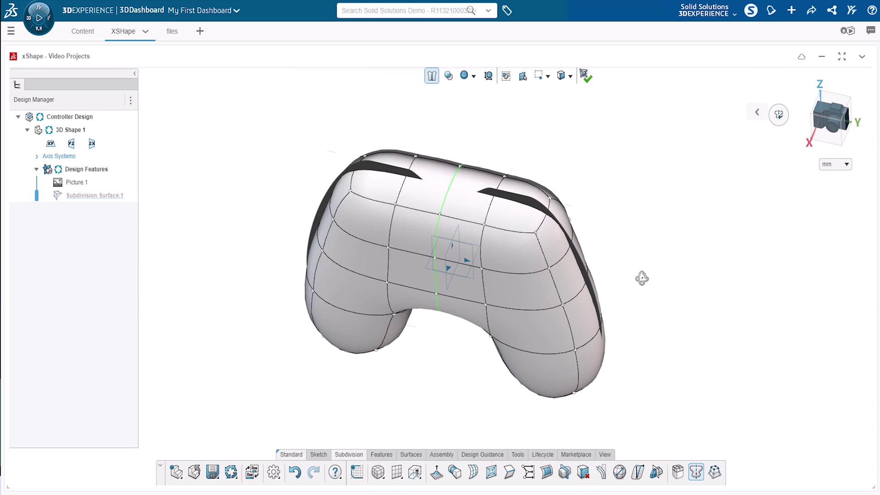
pyautogui.click(369, 191)
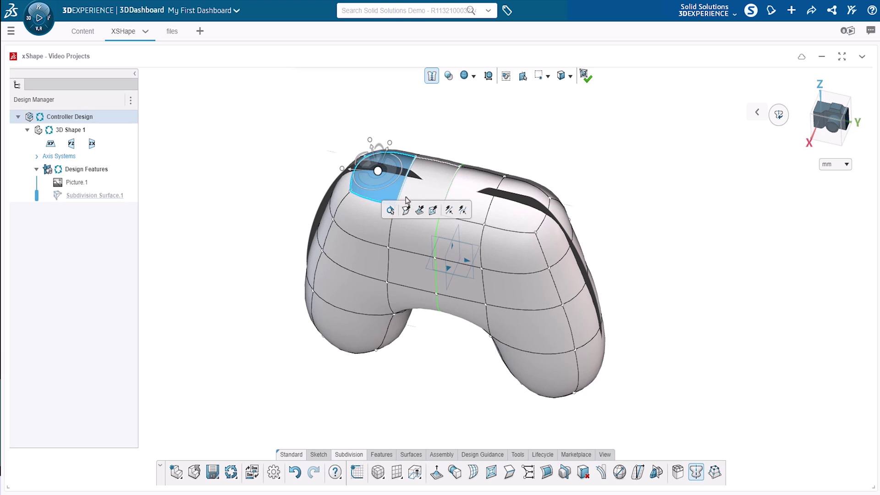
pyautogui.click(420, 211)
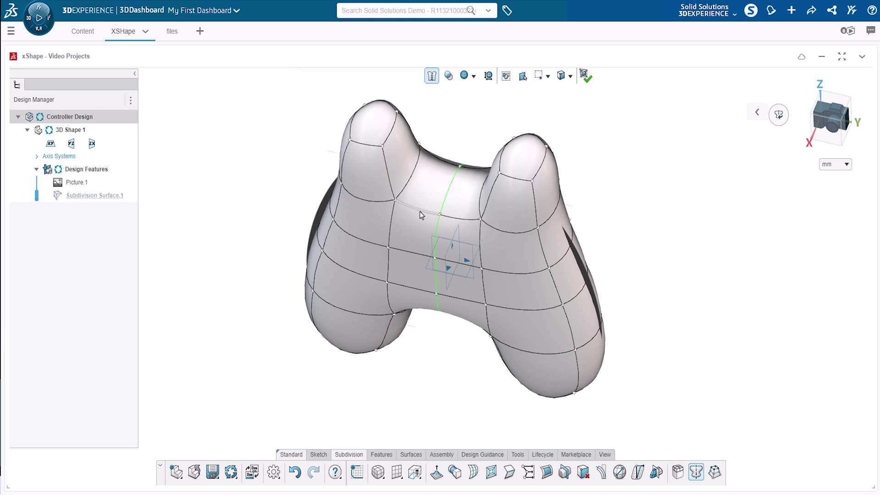
pyautogui.moveTo(413, 367); pyautogui.dragTo(452, 327, button='middle')
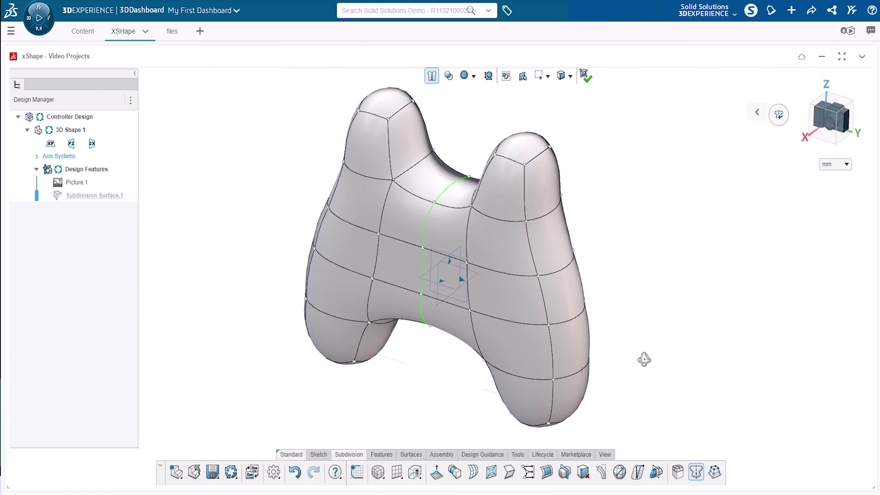
pyautogui.moveTo(644, 360); pyautogui.dragTo(642, 348, button='middle')
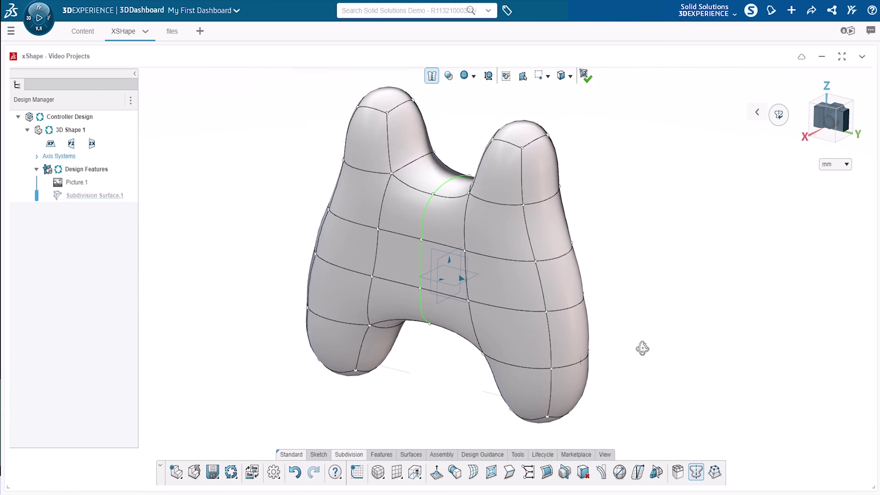
# - In the front view, move and scale one grip's cage points to fit the reference picture, then shift its inner upper point towards the centre
pyautogui.click(808, 136)
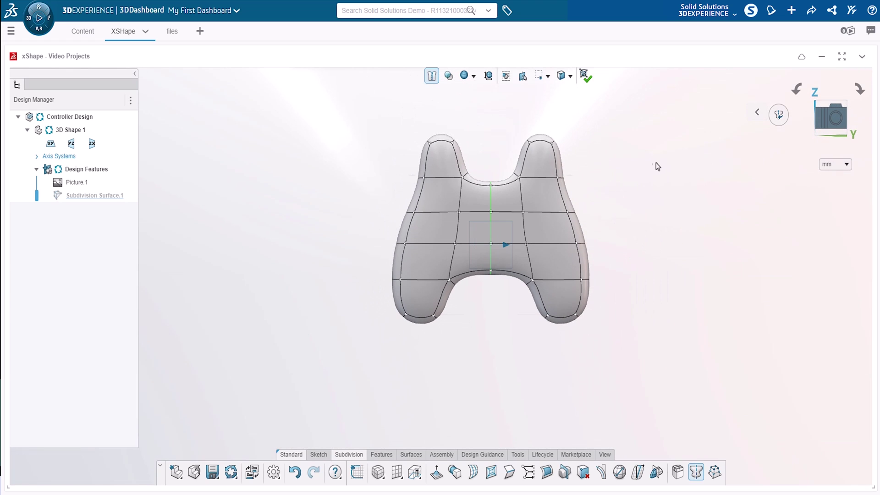
pyautogui.scroll(5, 427, 330)
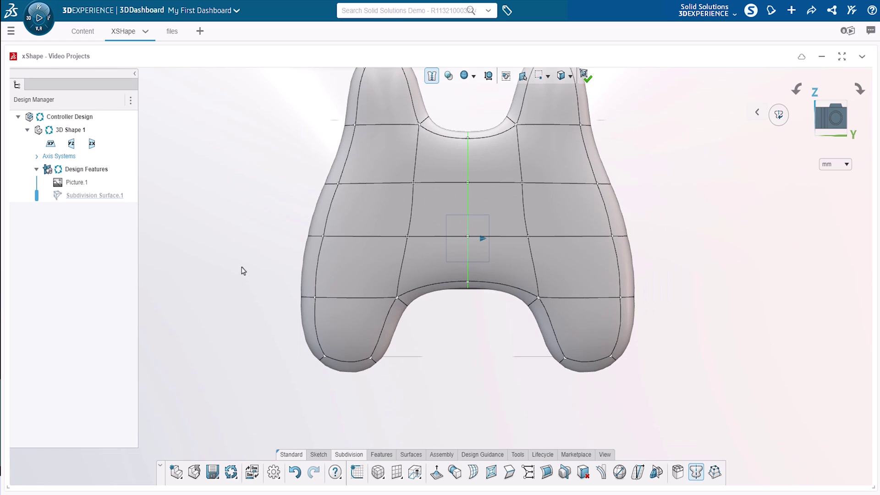
pyautogui.moveTo(243, 271); pyautogui.dragTo(430, 403)
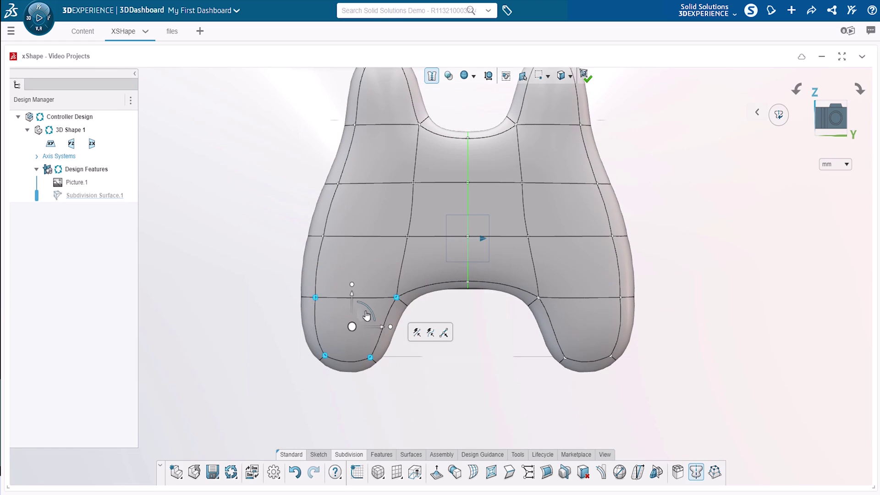
pyautogui.moveTo(366, 314)
pyautogui.mouseDown()
pyautogui.moveTo(369, 303)
pyautogui.moveTo(358, 310)
pyautogui.mouseUp()
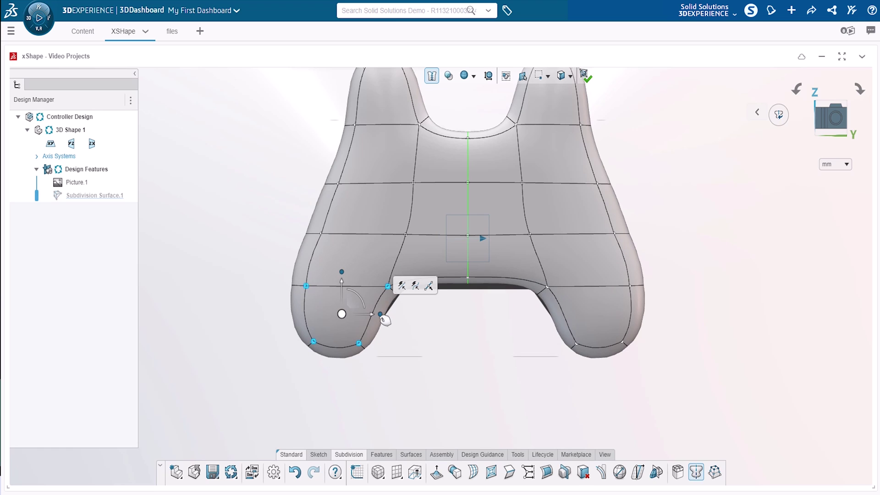
pyautogui.moveTo(383, 314); pyautogui.dragTo(361, 320)
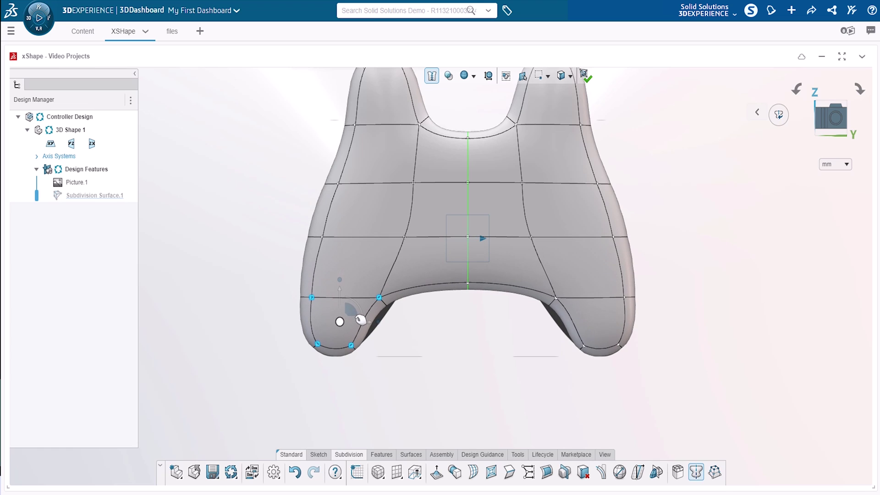
pyautogui.click(413, 330)
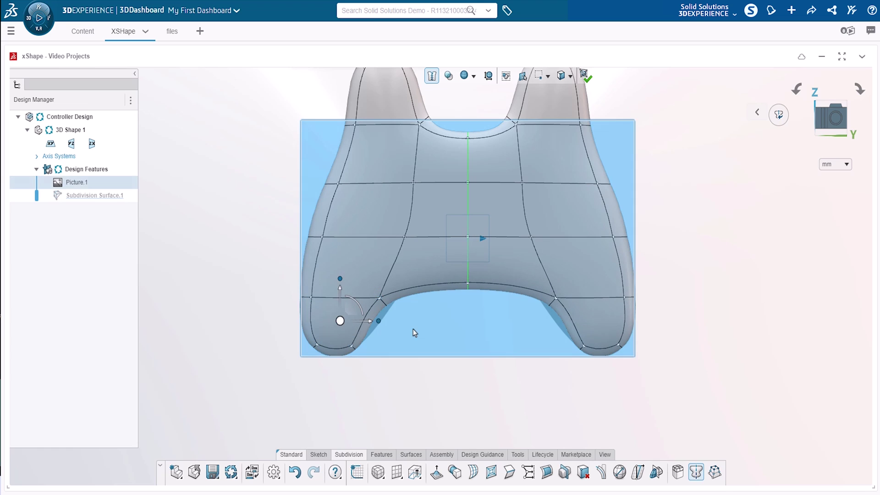
pyautogui.click(383, 303)
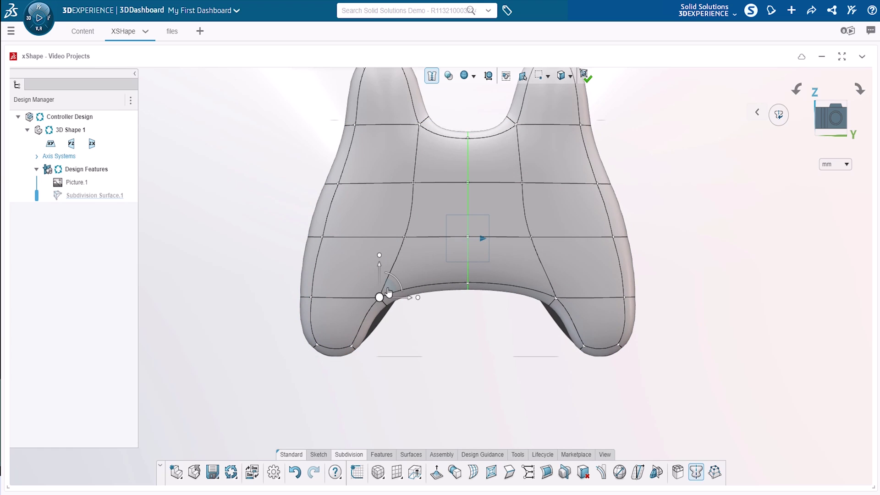
pyautogui.moveTo(399, 300); pyautogui.dragTo(406, 299)
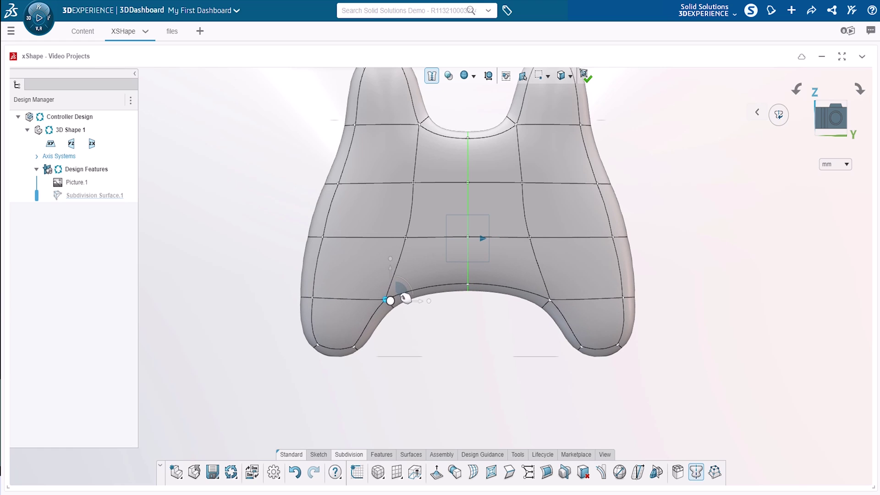
# - Lower and reshape the cage points of the upper lobes into short, rounded controller shoulders
pyautogui.click(283, 147)
pyautogui.keyDown('ctrl'); pyautogui.moveTo(442, 77); pyautogui.dragTo(442, 160, button='middle'); pyautogui.keyUp('ctrl')
pyautogui.moveTo(331, 118); pyautogui.dragTo(389, 167)
pyautogui.moveTo(440, 340); pyautogui.dragTo(468, 403, button='middle')
pyautogui.scroll(-3, 468, 403)
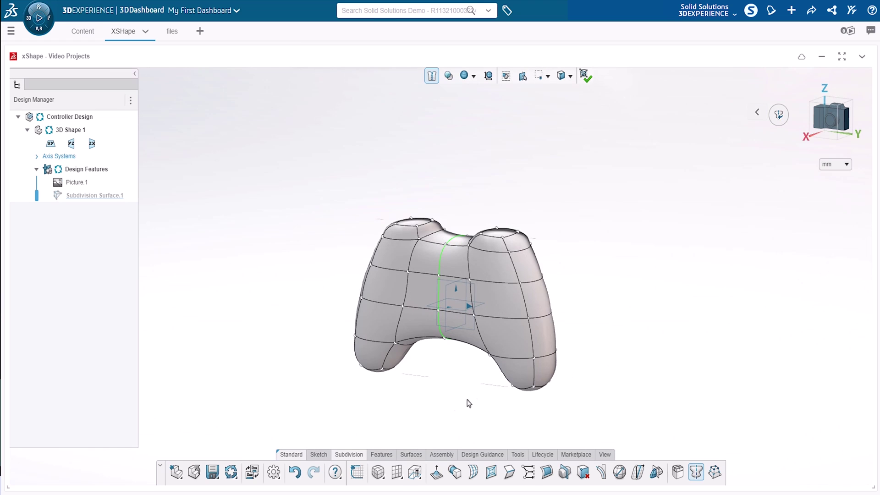
pyautogui.scroll(2, 421, 405)
pyautogui.moveTo(463, 362); pyautogui.dragTo(463, 389, button='middle')
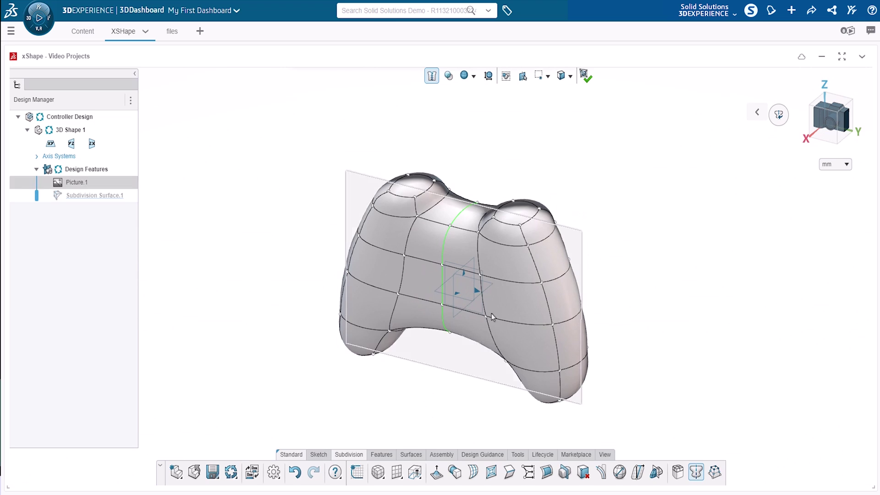
# - Test face-range selection between the two shoulder faces, across the middle and around the outer sides, then clear the selection
pyautogui.click(557, 177)
pyautogui.scroll(2, 523, 172)
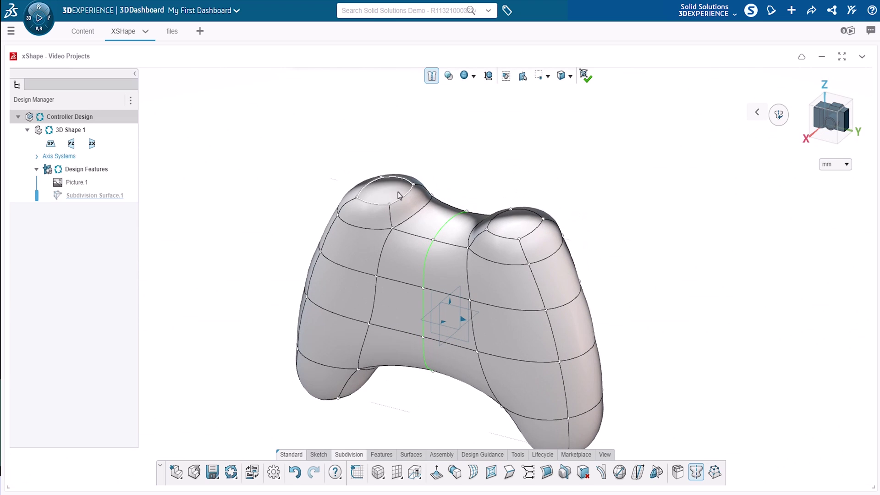
pyautogui.click(413, 192)
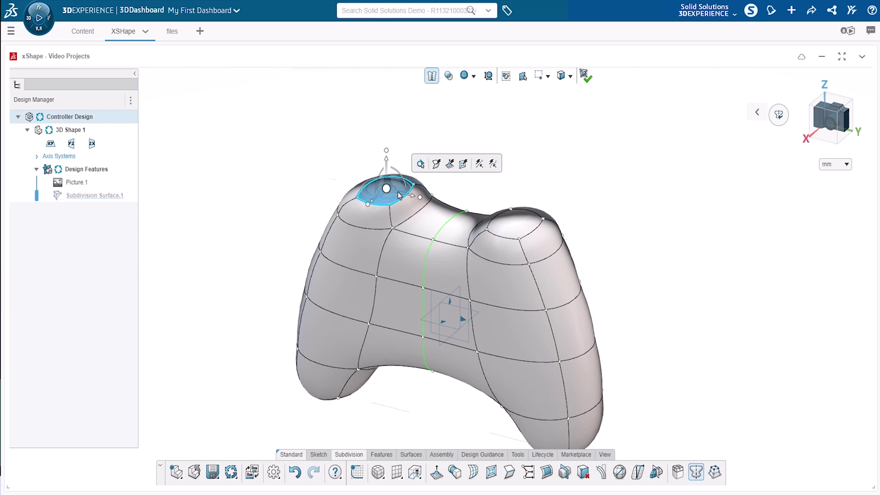
pyautogui.keyDown('shift'); pyautogui.click(502, 227); pyautogui.keyUp('shift')
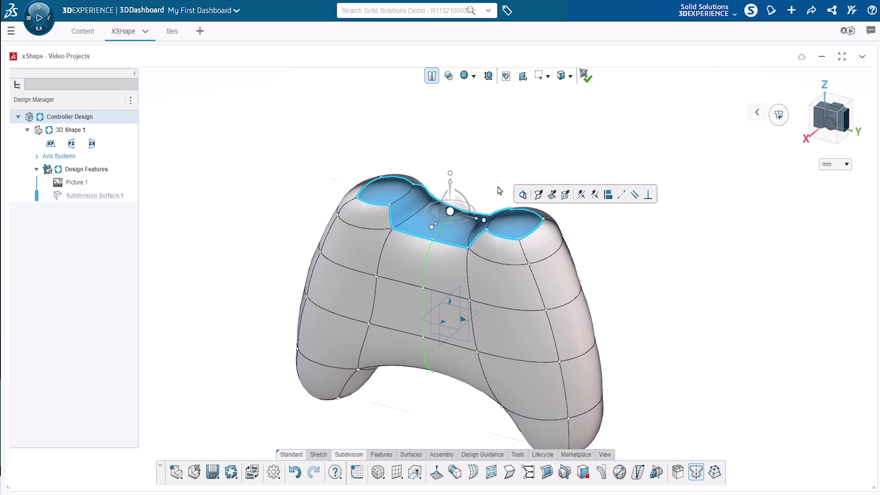
pyautogui.click(500, 164)
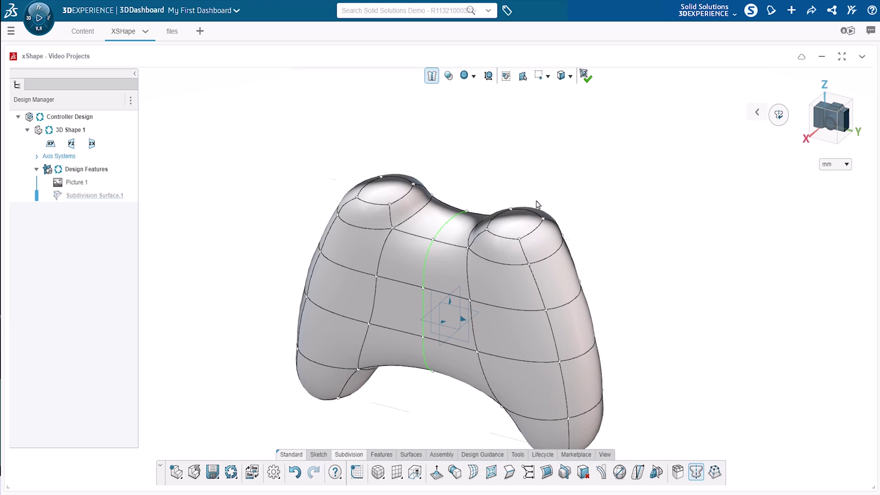
pyautogui.click(514, 222)
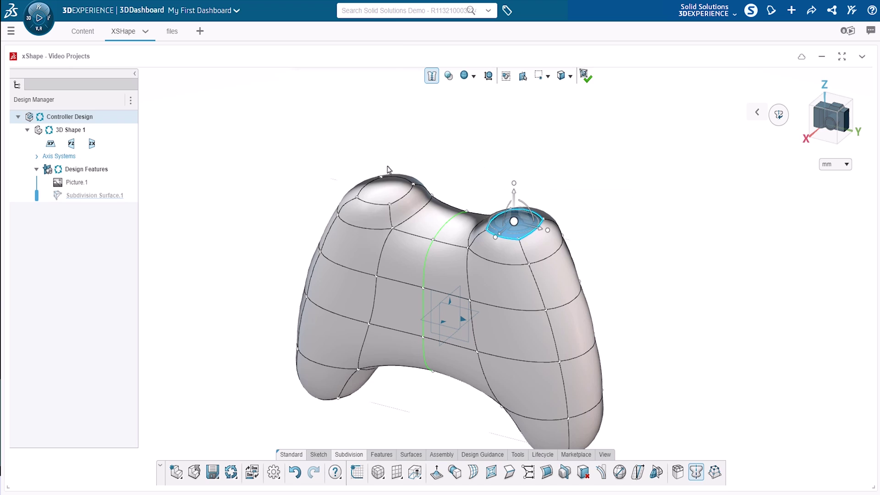
pyautogui.doubleClick(375, 189)
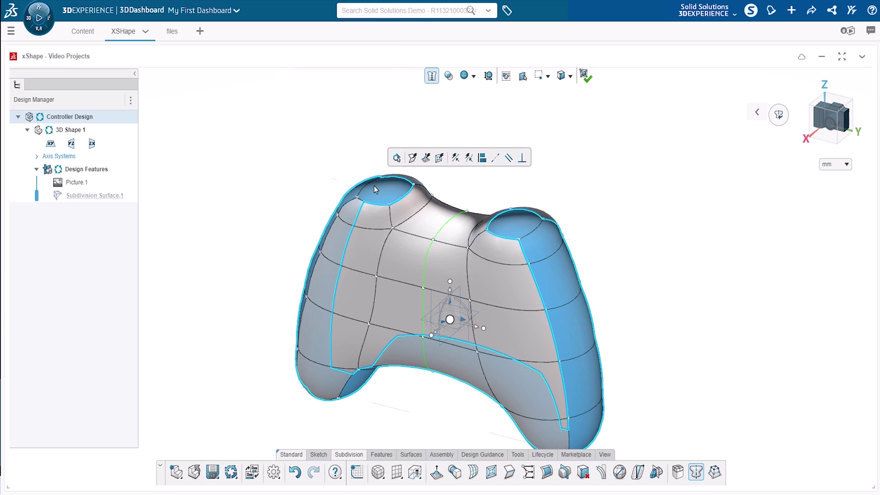
pyautogui.click(476, 177)
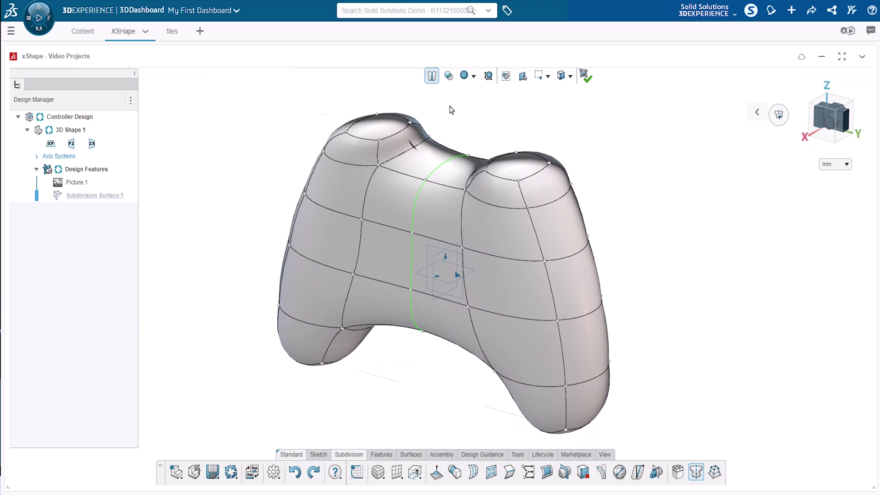
# - Crease the boundary of the band of upper faces running from one shoulder tip to the other, with a weight of 68
pyautogui.click(384, 125)
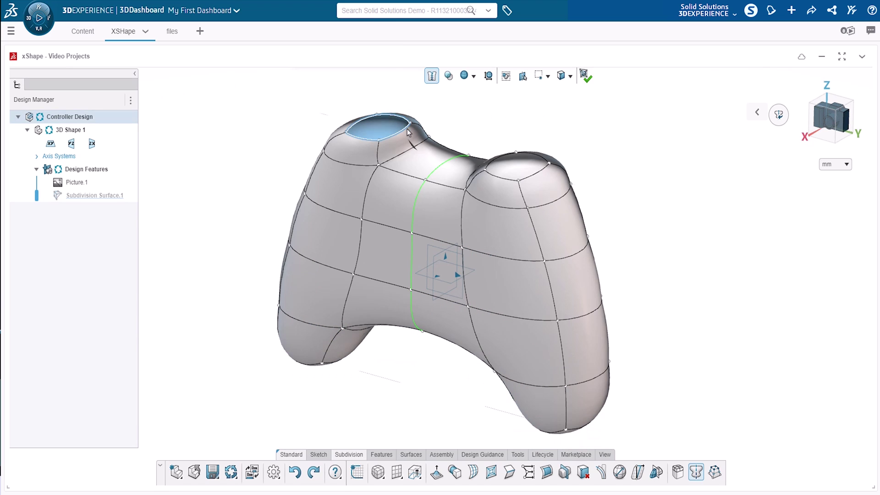
pyautogui.keyDown('shift'); pyautogui.click(503, 166); pyautogui.keyUp('shift')
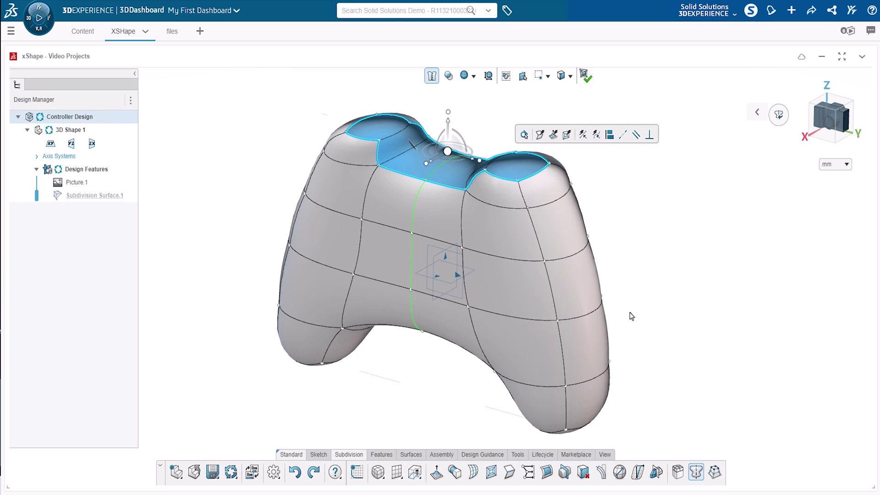
pyautogui.click(510, 472)
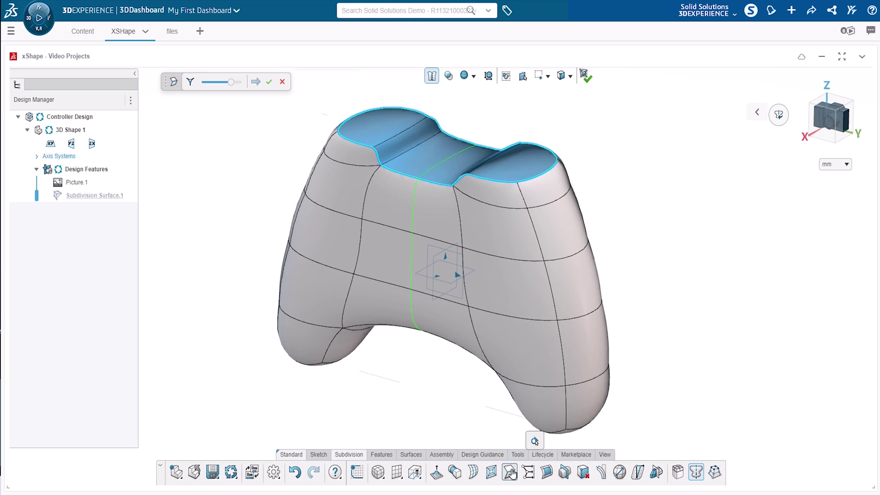
pyautogui.moveTo(235, 83); pyautogui.dragTo(230, 85)
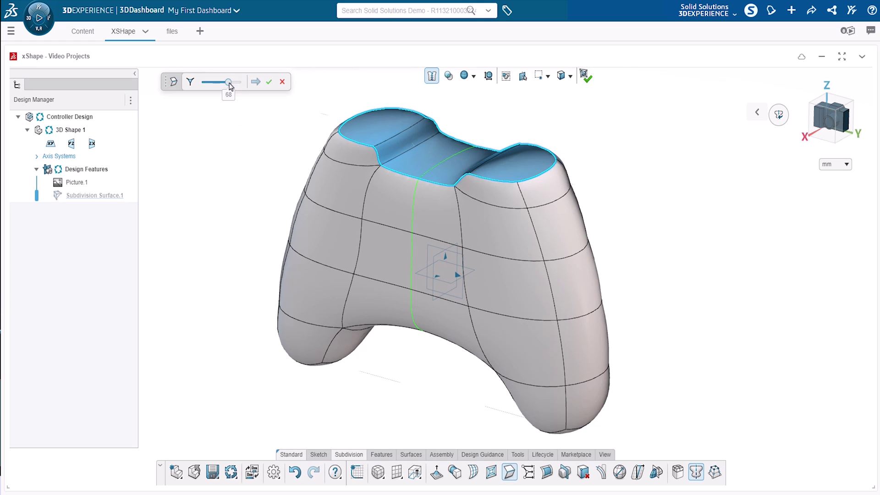
pyautogui.click(269, 82)
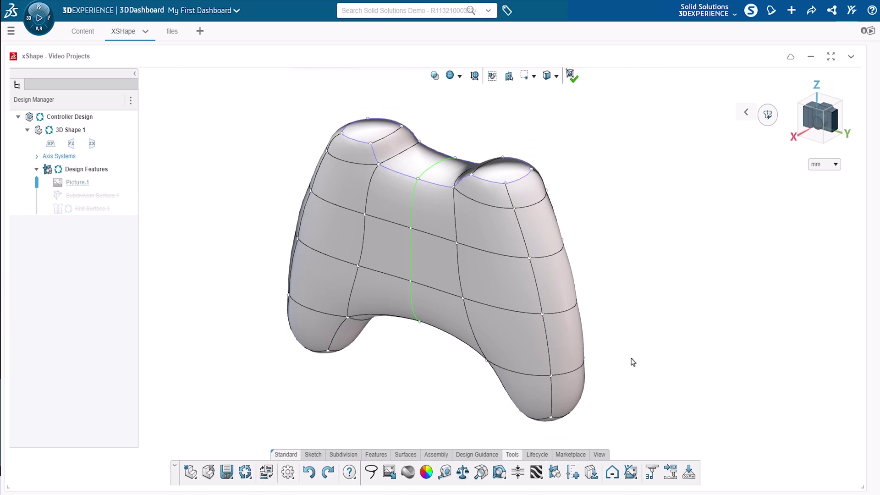
# - In the side view, rotate the cage points of the lower half of the body to bend the grips away from it
pyautogui.moveTo(631, 358); pyautogui.dragTo(758, 183, button='middle')
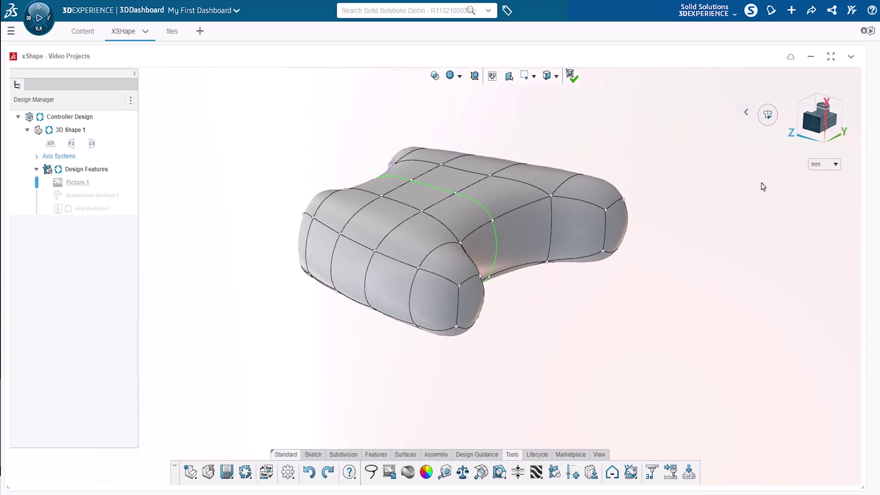
pyautogui.click(810, 126)
pyautogui.click(788, 96)
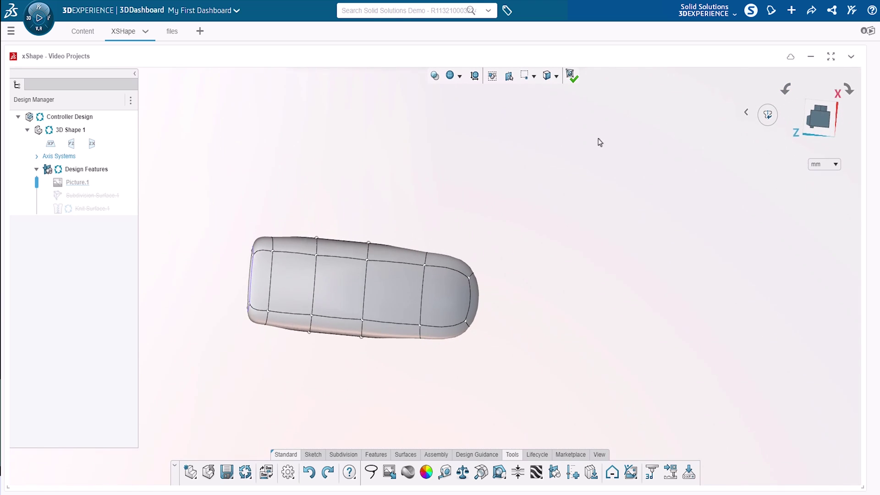
pyautogui.moveTo(193, 269); pyautogui.dragTo(602, 380)
pyautogui.moveTo(380, 287); pyautogui.dragTo(384, 268)
pyautogui.click(373, 153)
pyautogui.moveTo(372, 153); pyautogui.dragTo(603, 362)
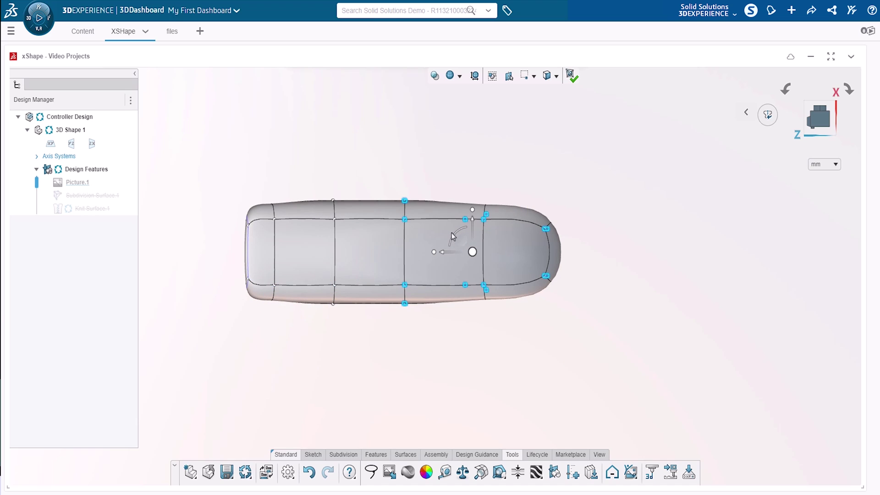
pyautogui.moveTo(453, 236); pyautogui.dragTo(463, 278)
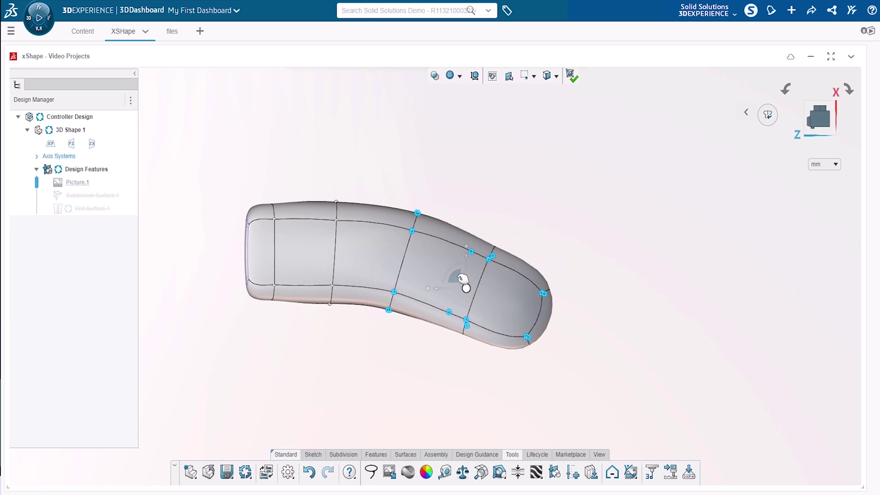
# - Scale down the cage points of the grip ends to taper them, rotate them further along the bend, and leave subdivision editing
pyautogui.click(488, 224)
pyautogui.moveTo(442, 218); pyautogui.dragTo(561, 387)
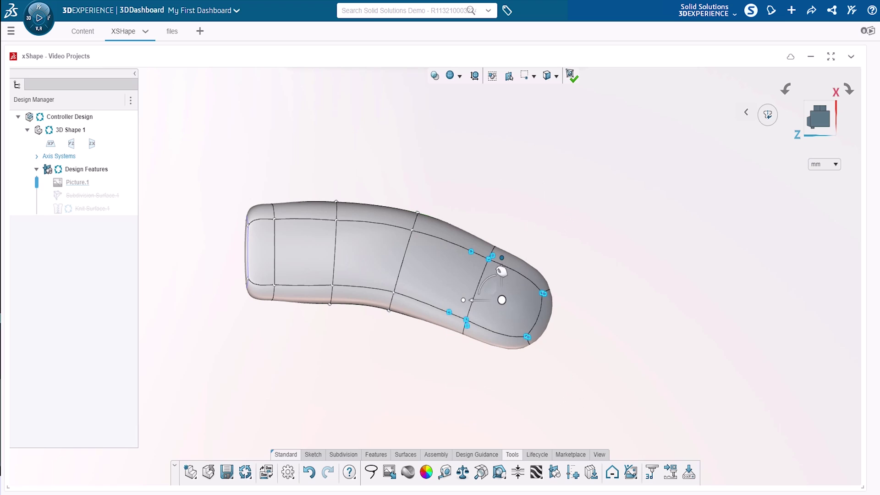
pyautogui.moveTo(471, 304); pyautogui.dragTo(466, 300)
pyautogui.moveTo(444, 214); pyautogui.dragTo(564, 362)
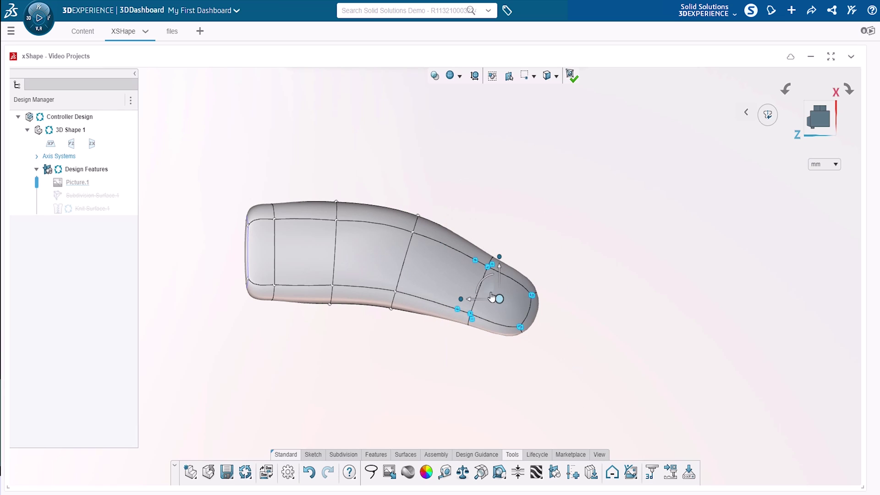
pyautogui.moveTo(487, 283); pyautogui.dragTo(483, 313)
pyautogui.click(475, 211)
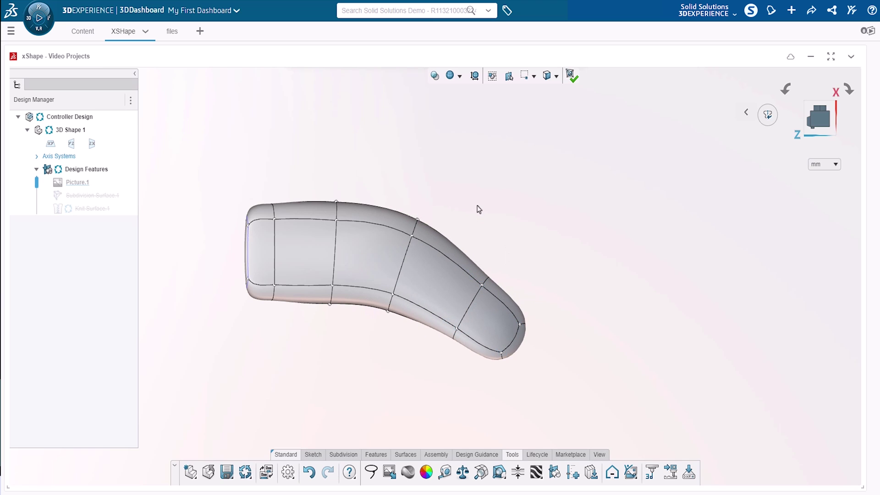
pyautogui.click(570, 87)
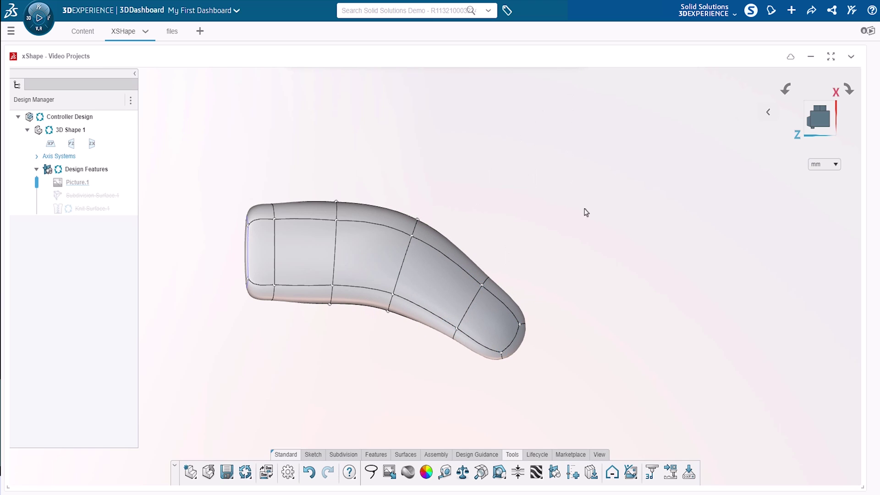
pyautogui.moveTo(572, 234); pyautogui.dragTo(475, 263, button='middle')
pyautogui.click(396, 290)
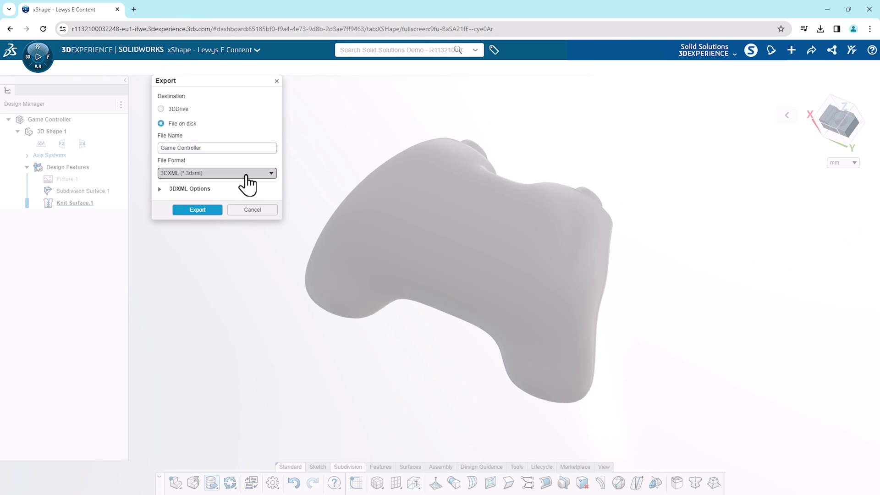
# - Export the Game Controller model to disk in STEP format
pyautogui.click(268, 174)
pyautogui.click(257, 236)
pyautogui.click(208, 196)
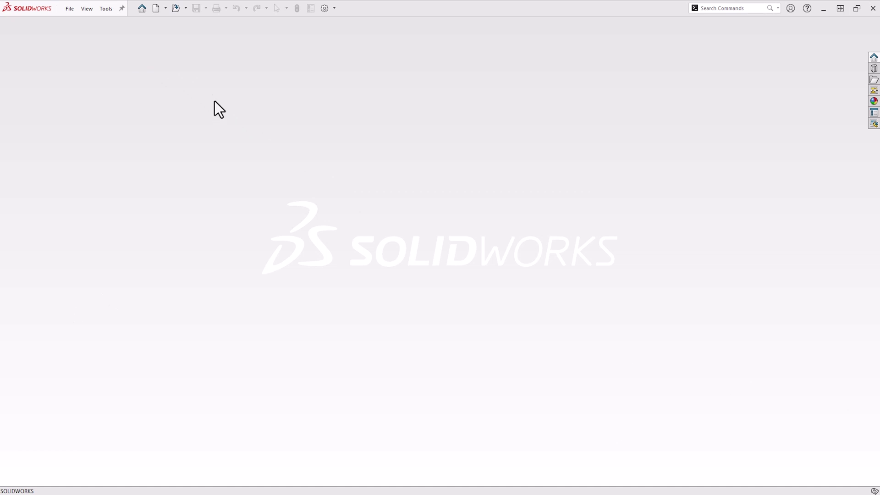
# - Switch to SOLIDWORKS, open the exported Game Controller STEP file and inspect the imported body from several standard views
pyautogui.click(175, 8)
pyautogui.click(331, 186)
pyautogui.click(590, 408)
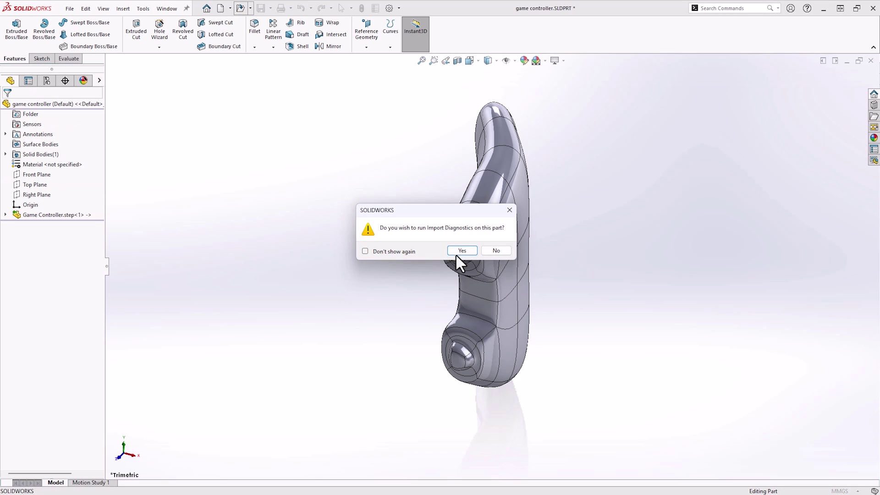
pyautogui.click(455, 253)
pyautogui.click(8, 106)
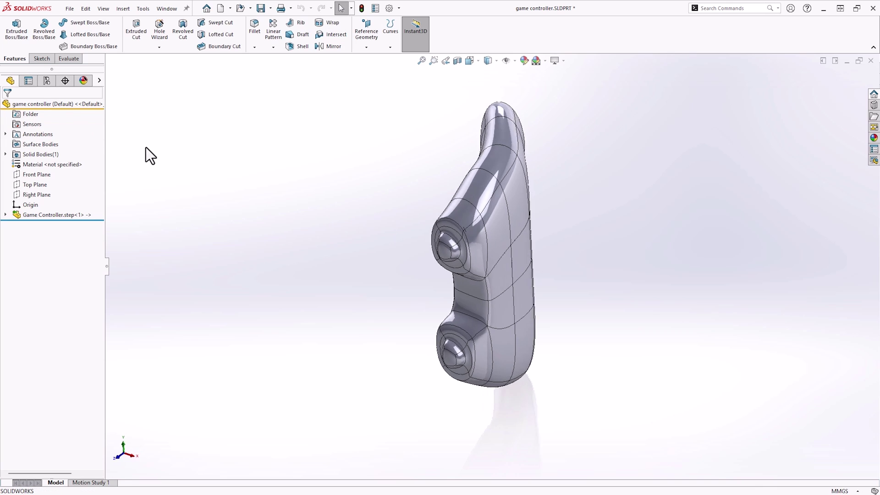
pyautogui.hotkey('ctrl', '3')
pyautogui.hotkey('ctrl', '4')
pyautogui.hotkey('ctrl', '7')
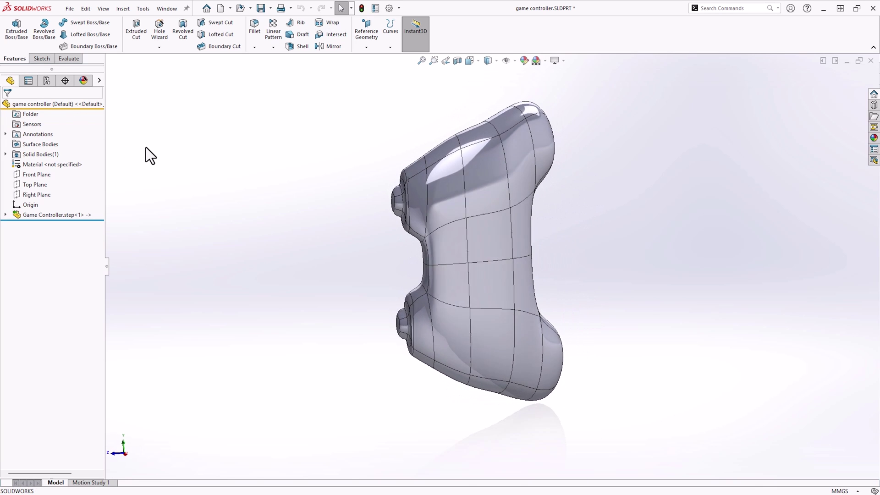